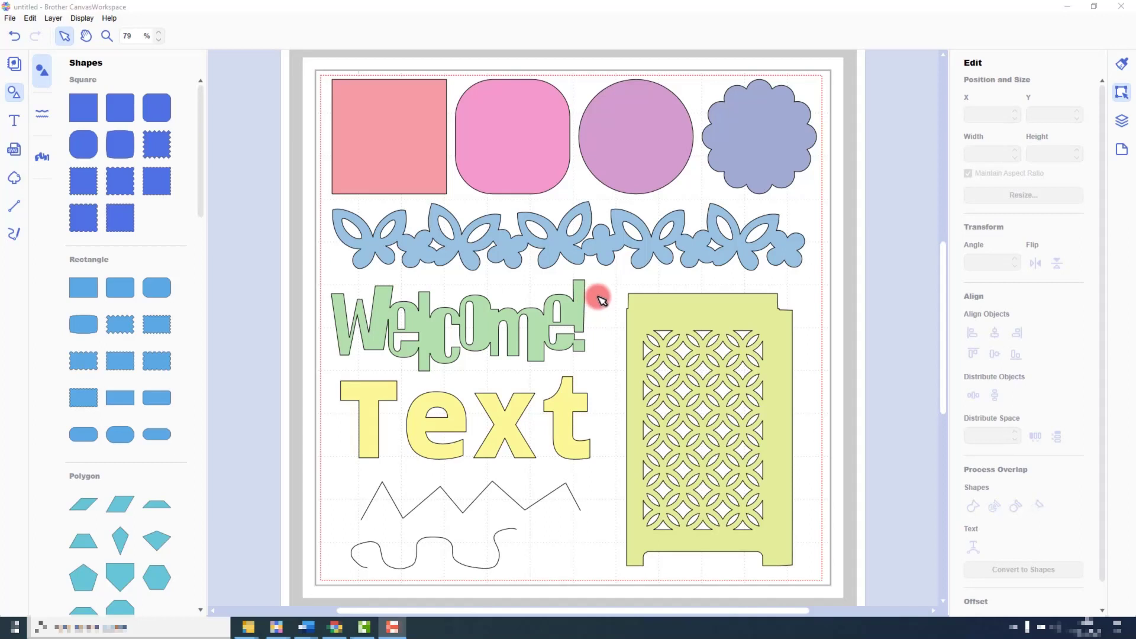
Examine the path points of the red square and of the blue butterfly border, leaving path editing after each.
{"action": "left_click", "coordinate": [389, 150]}
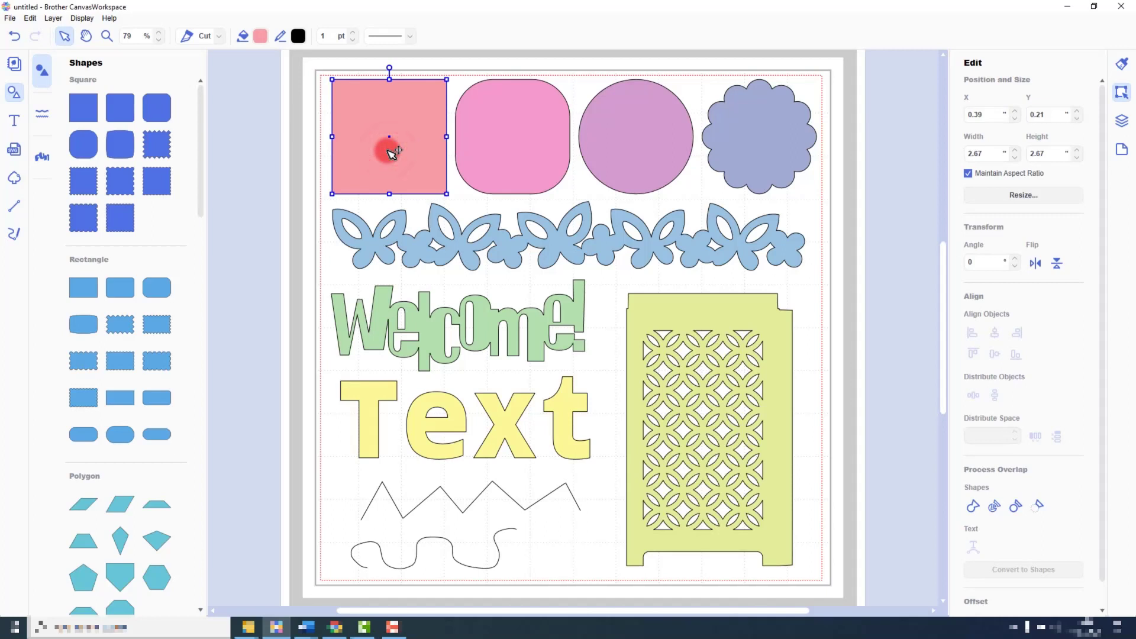
{"action": "double_click", "coordinate": [389, 150]}
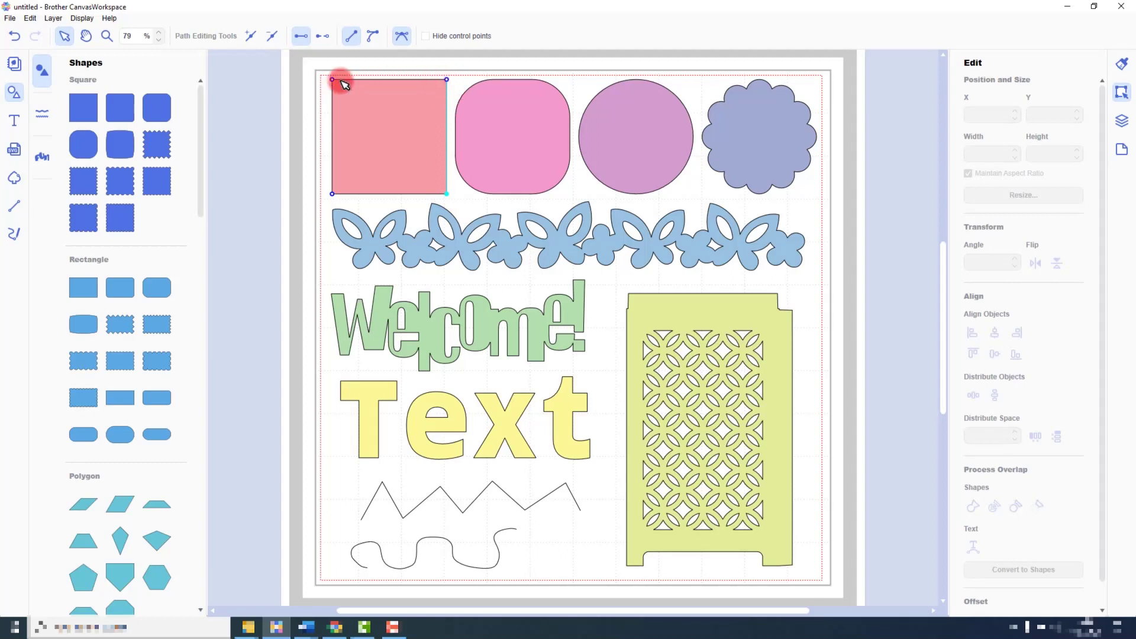
{"action": "left_click", "coordinate": [461, 68]}
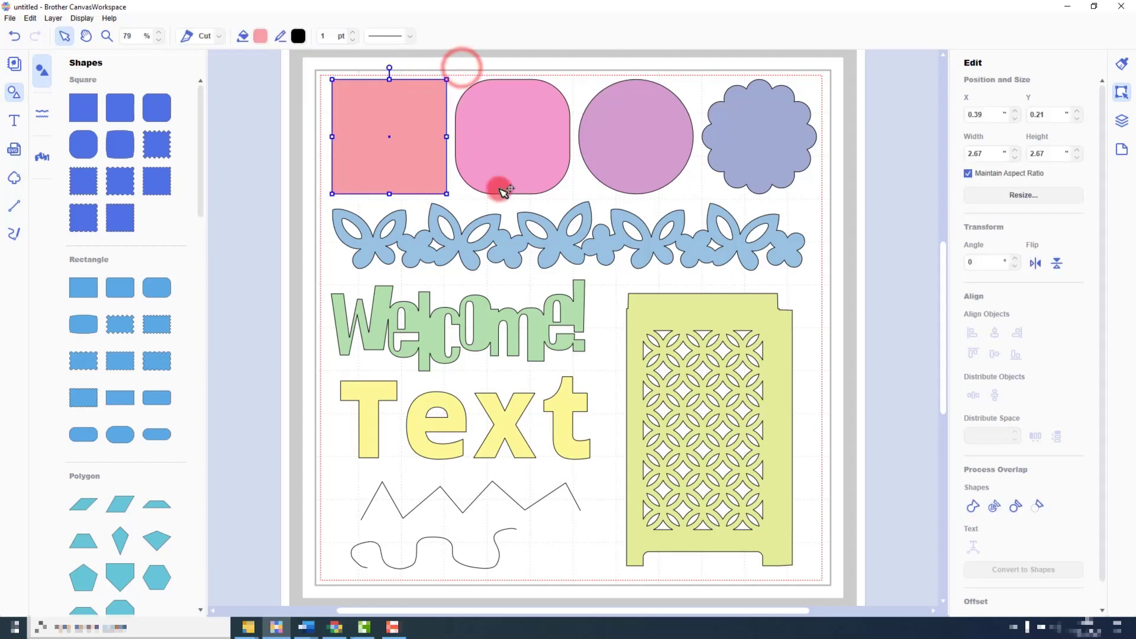
{"action": "left_click", "coordinate": [514, 247]}
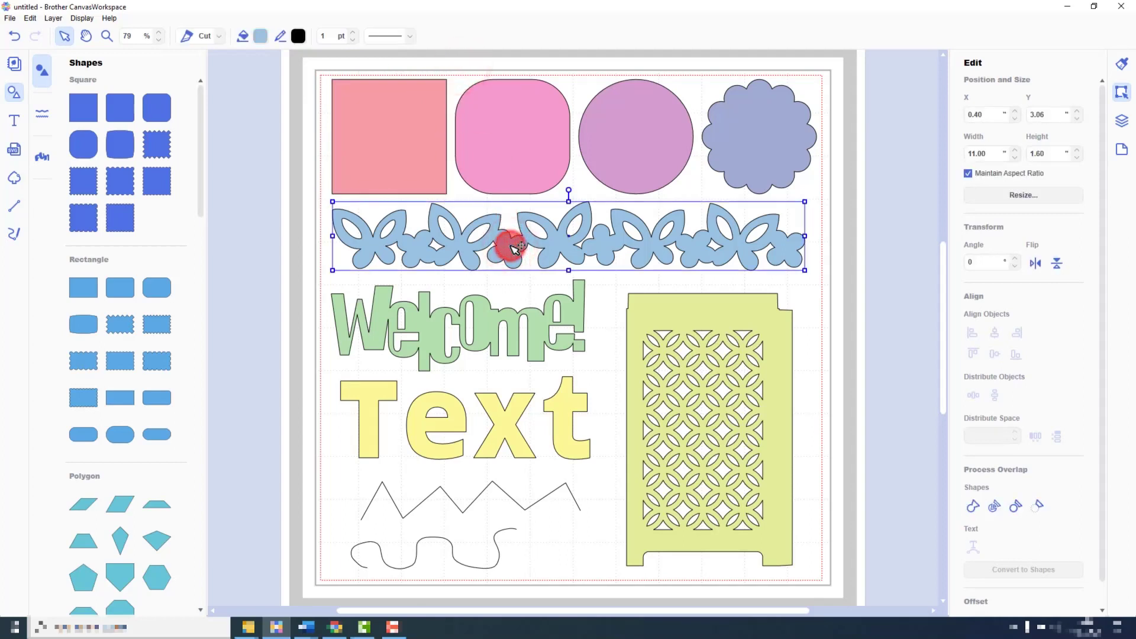
{"action": "double_click", "coordinate": [513, 248]}
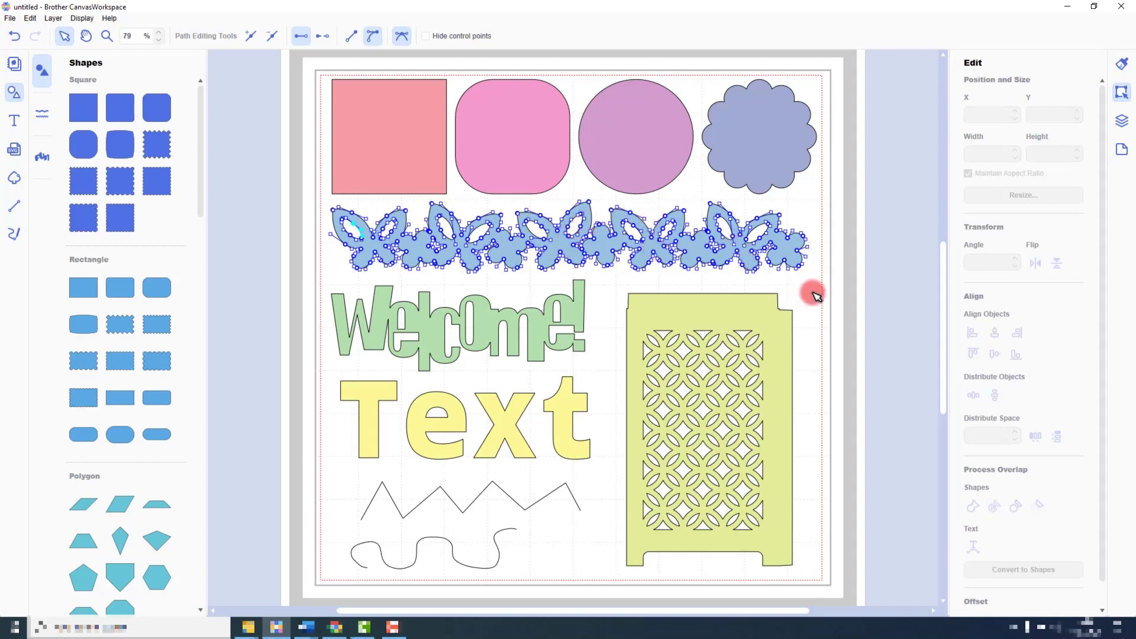
{"action": "left_click", "coordinate": [813, 294]}
{"action": "left_click", "coordinate": [817, 218]}
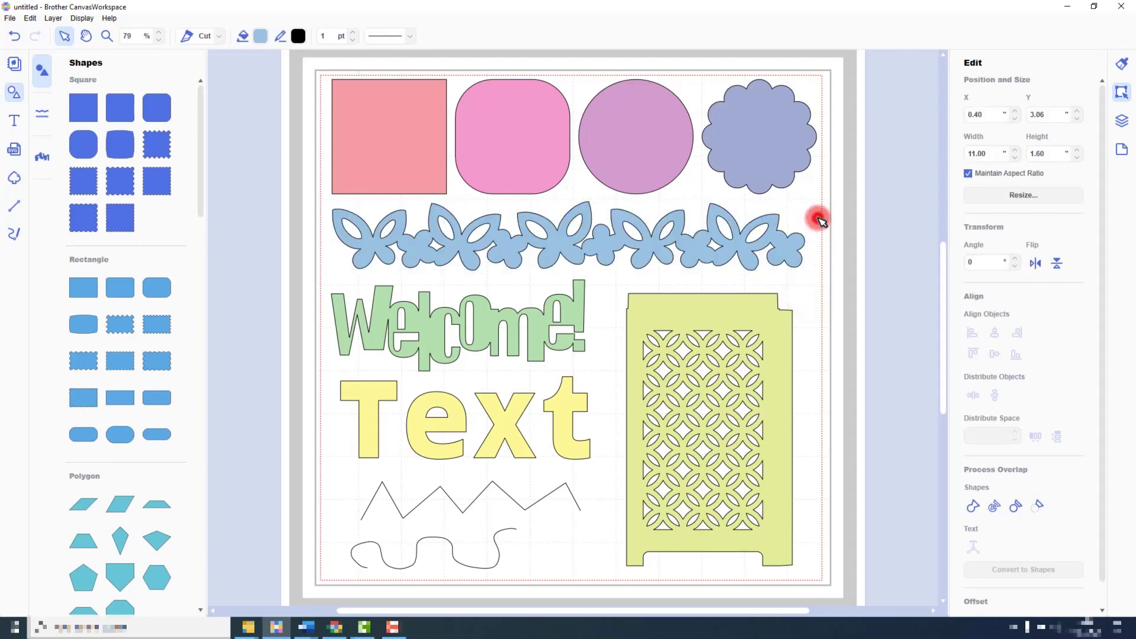
Zoom in on the red square, set the view to 250%, and open the square for path editing.
{"action": "left_click", "coordinate": [365, 135]}
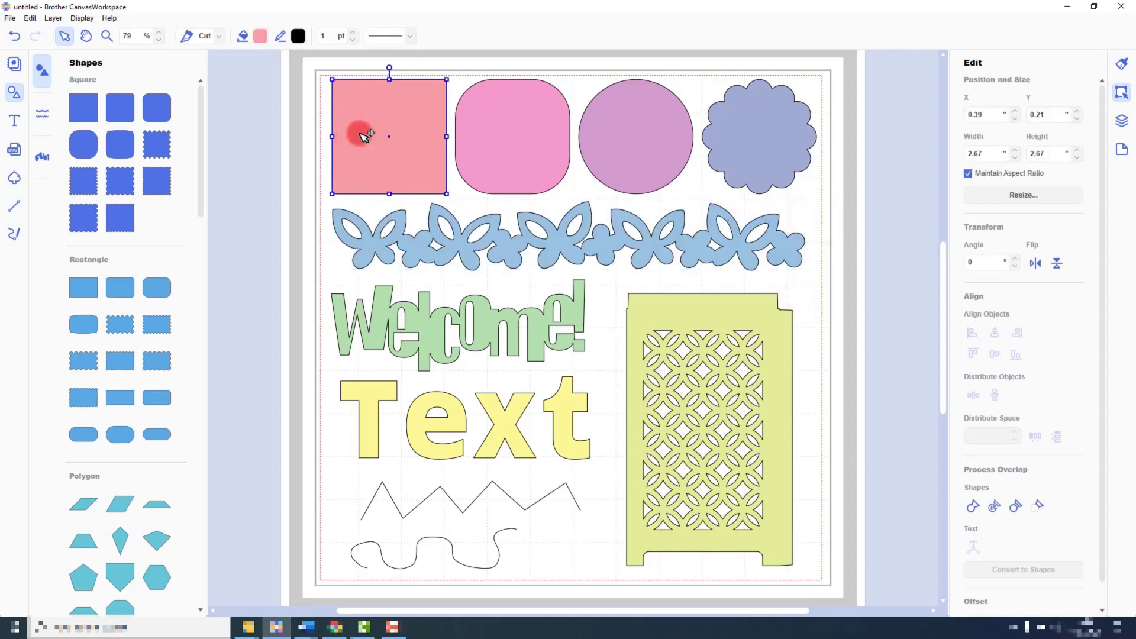
{"action": "left_click", "coordinate": [81, 18]}
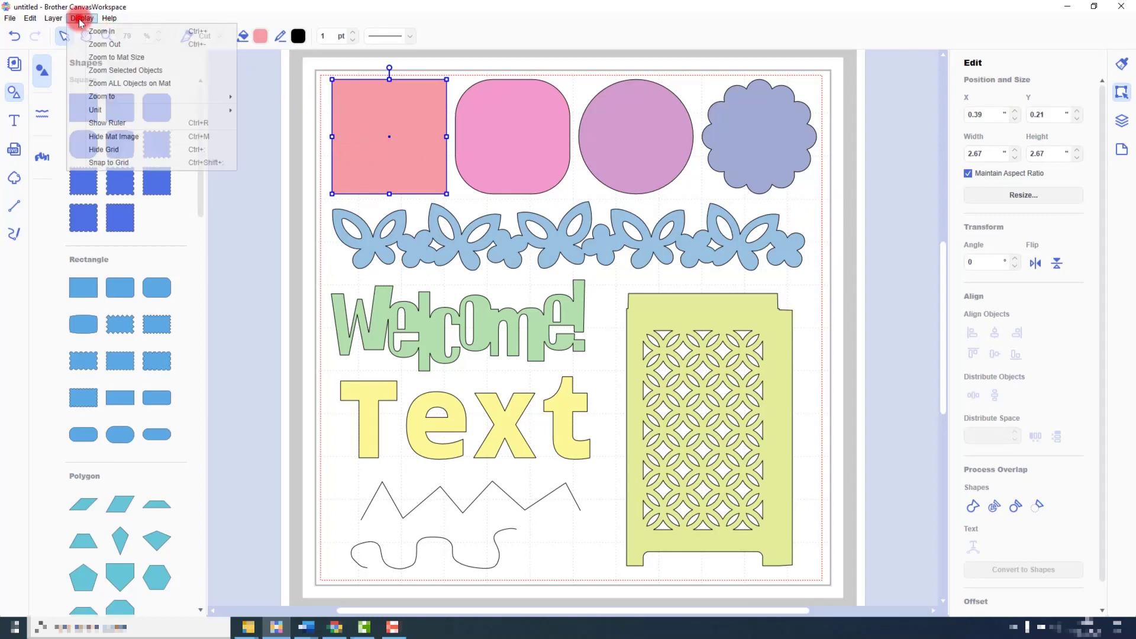
{"action": "left_click", "coordinate": [99, 62]}
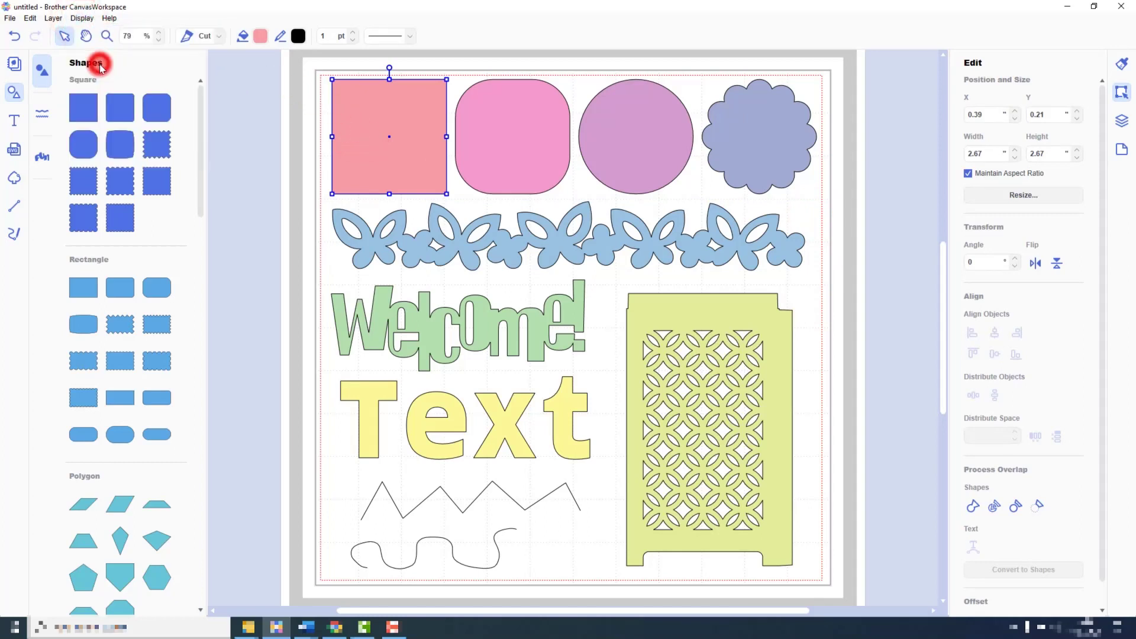
{"action": "left_click", "coordinate": [83, 18]}
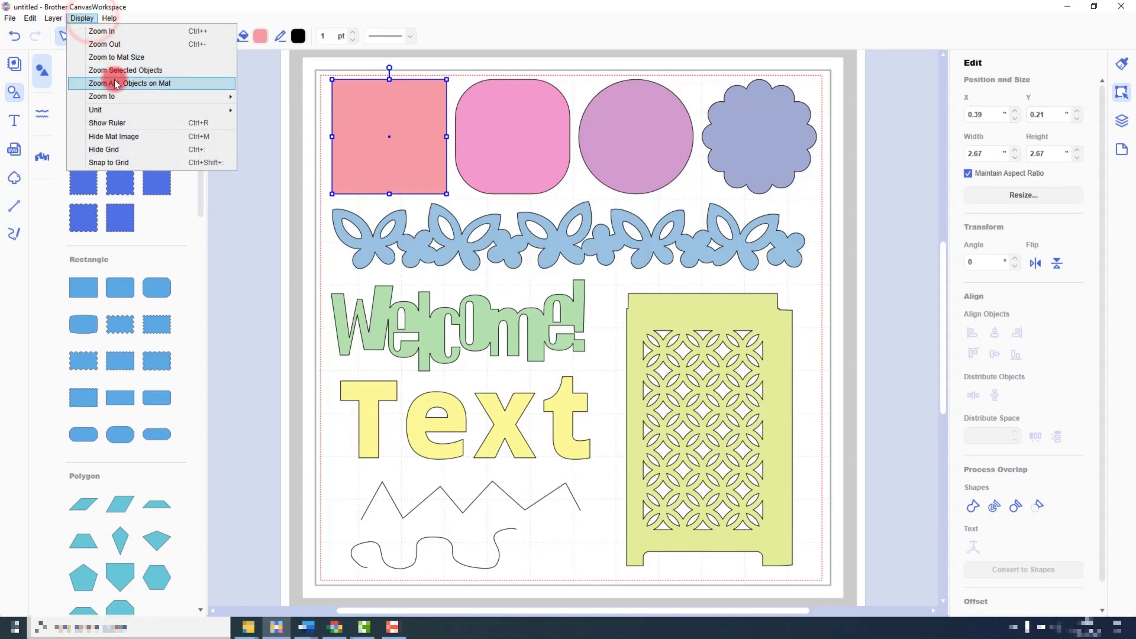
{"action": "left_click", "coordinate": [114, 71]}
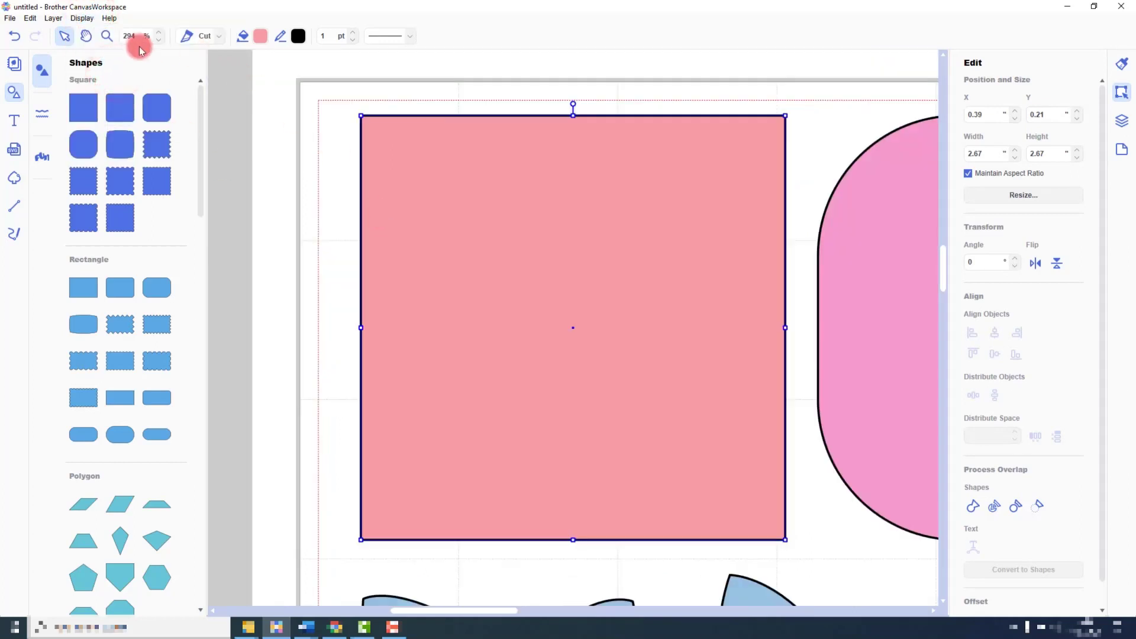
{"action": "left_click", "coordinate": [159, 40]}
{"action": "left_click", "coordinate": [159, 40]}
{"action": "left_click", "coordinate": [159, 41]}
{"action": "left_click", "coordinate": [158, 40]}
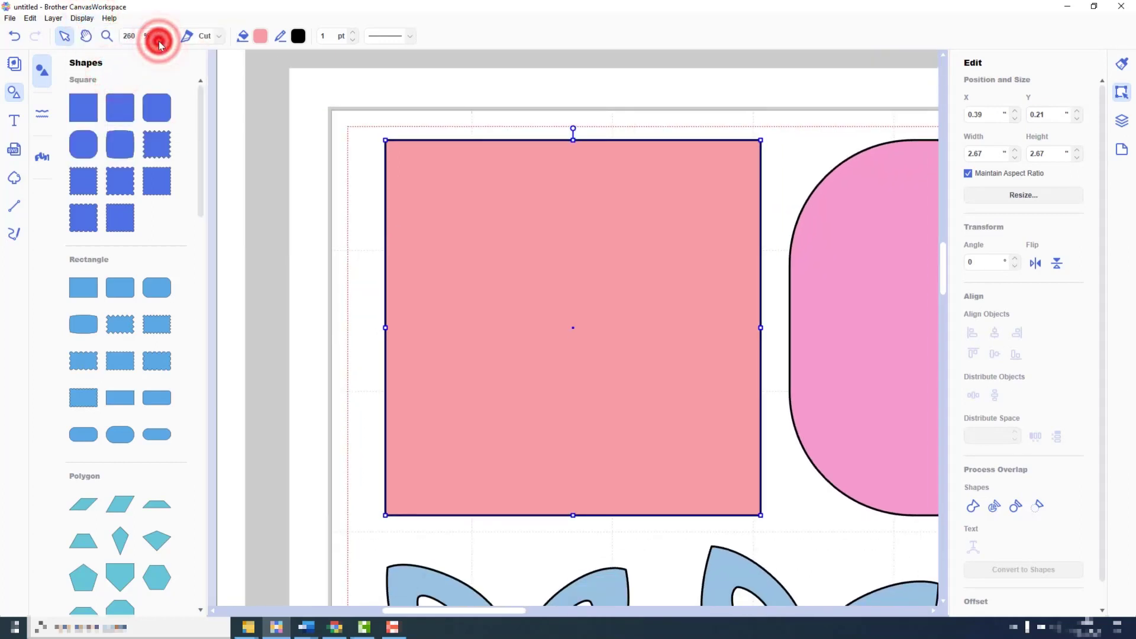
{"action": "left_click", "coordinate": [159, 40]}
{"action": "double_click", "coordinate": [524, 259]}
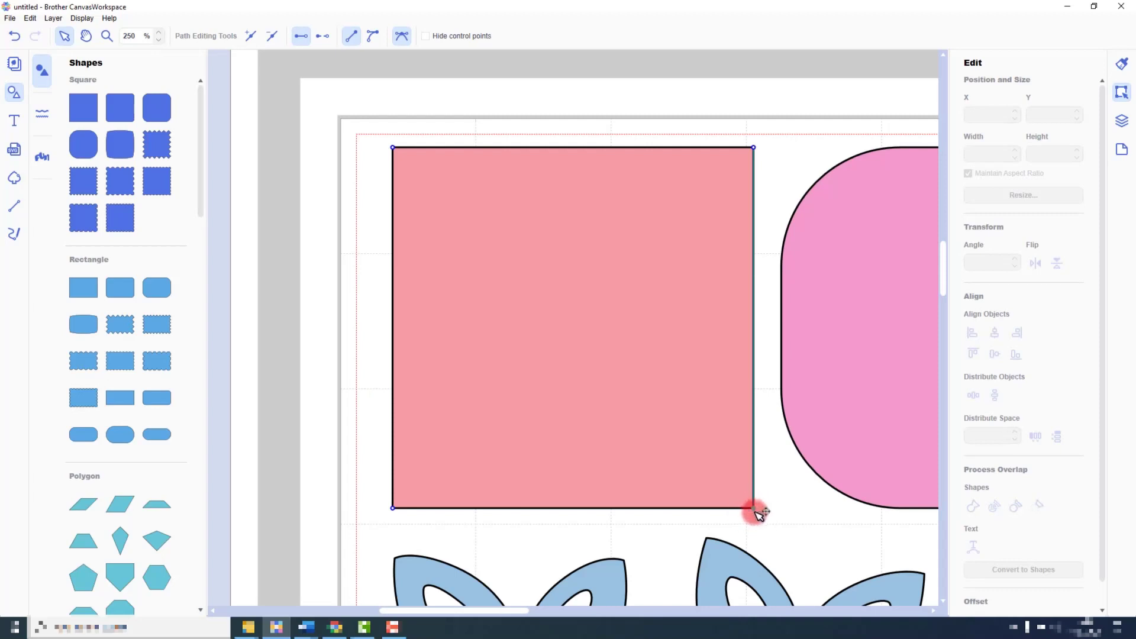
Select the square's corner points one after another to examine which edge belongs to each point.
{"action": "left_click", "coordinate": [753, 147]}
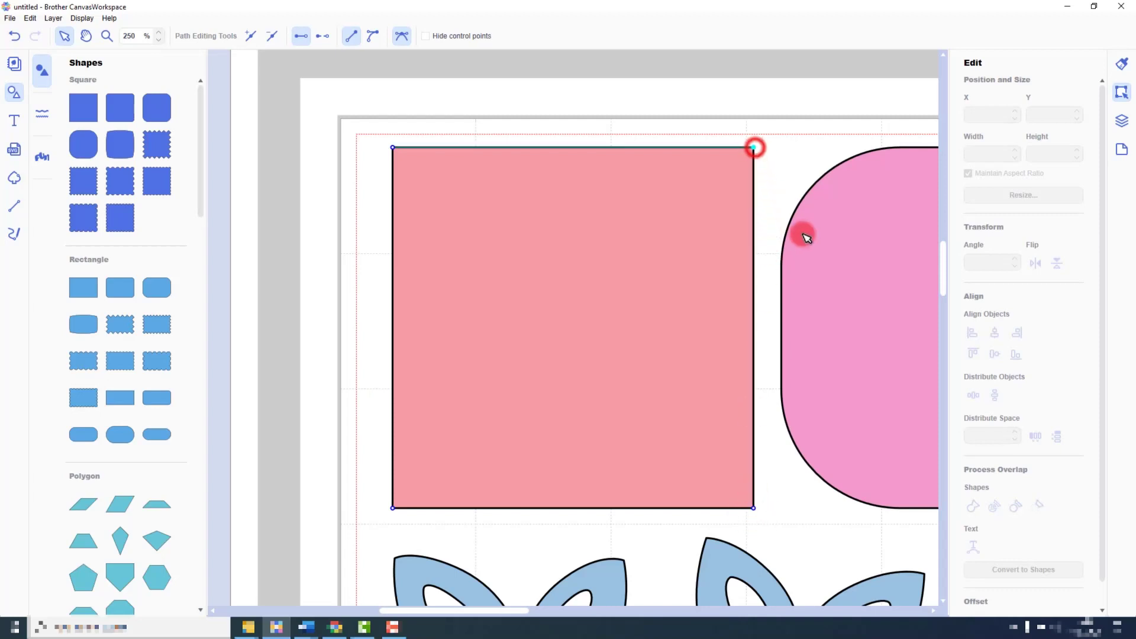
{"action": "left_click", "coordinate": [393, 147]}
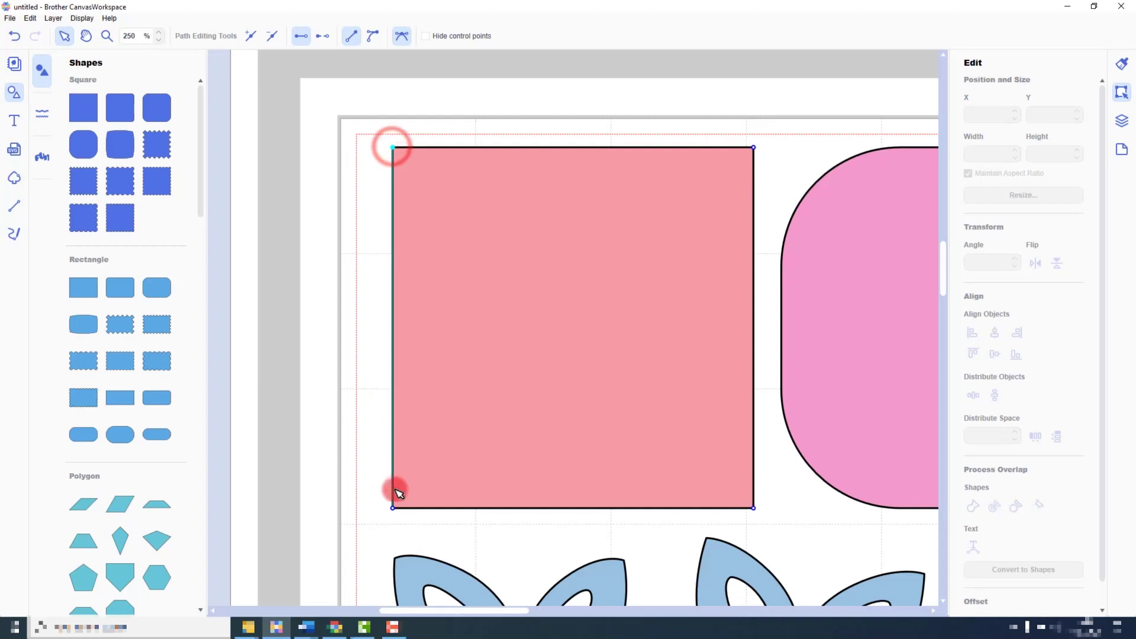
{"action": "left_click", "coordinate": [392, 508]}
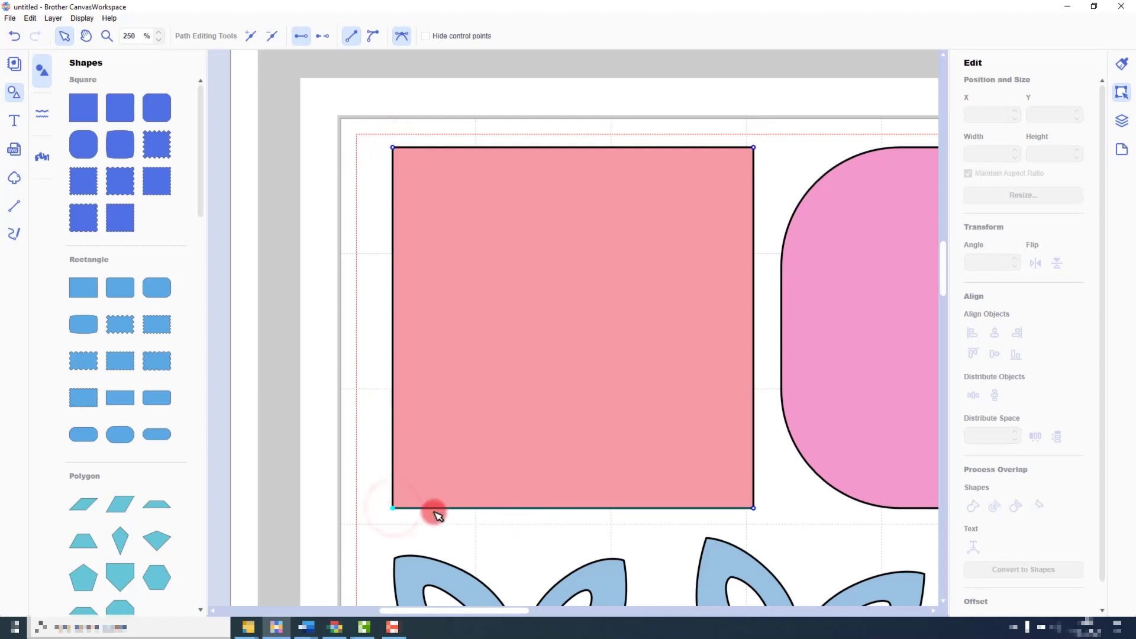
{"action": "left_click_drag", "start_coordinate": [398, 512], "coordinate": [748, 519]}
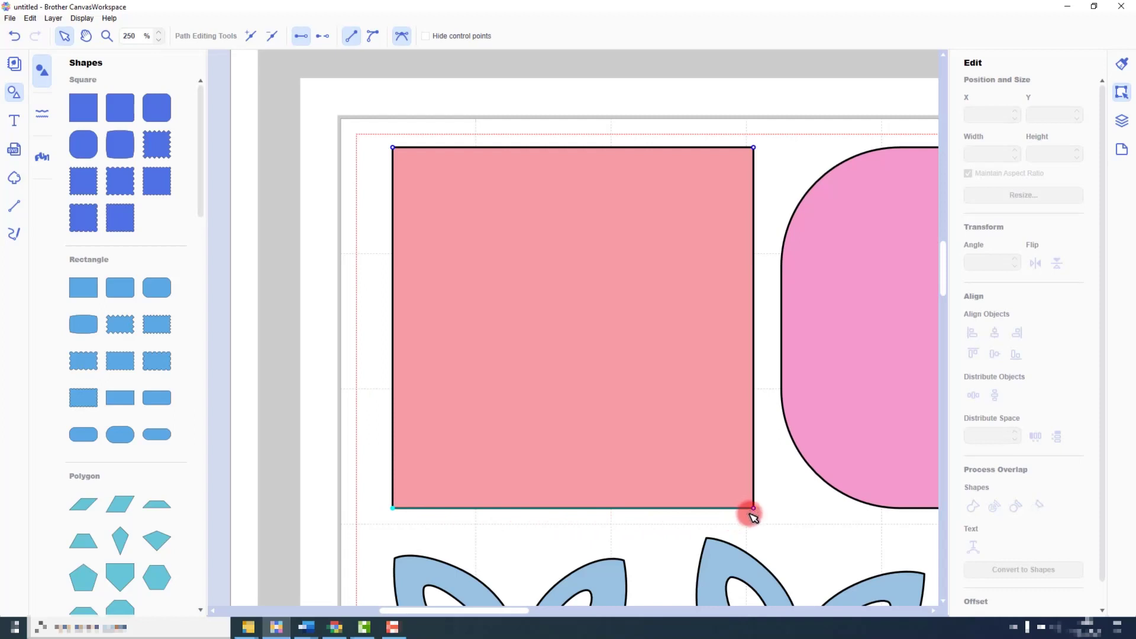
{"action": "left_click_drag", "start_coordinate": [750, 513], "coordinate": [396, 508]}
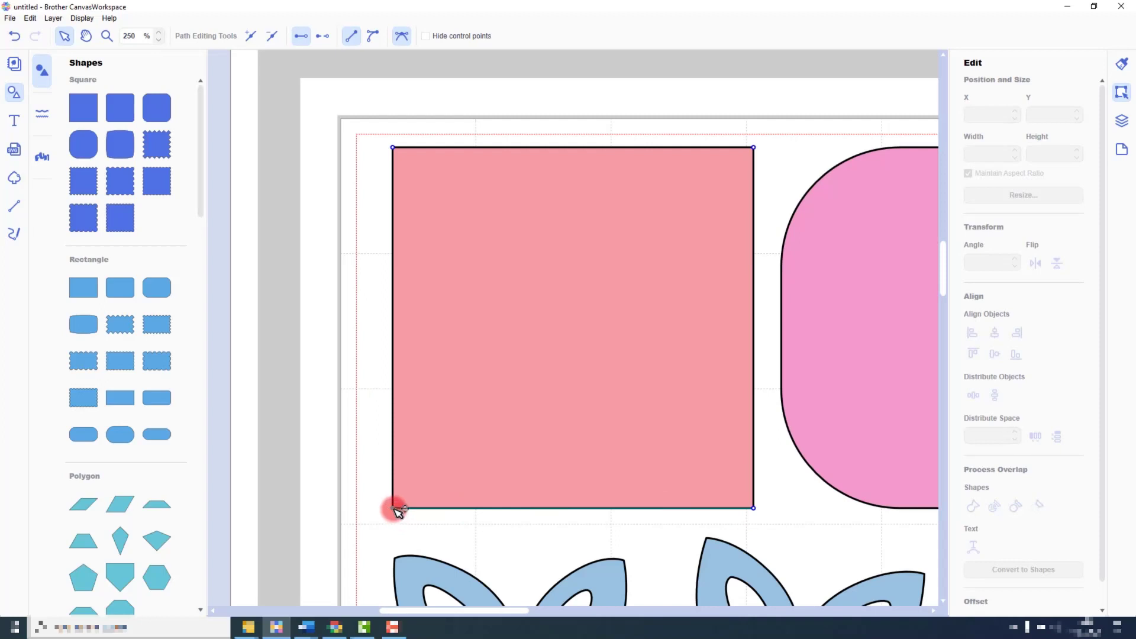
Move the square's lower-left corner point up and inward, and bend the bottom edge into an S-shaped curve with its control handles.
{"action": "left_click_drag", "start_coordinate": [395, 504], "coordinate": [413, 464]}
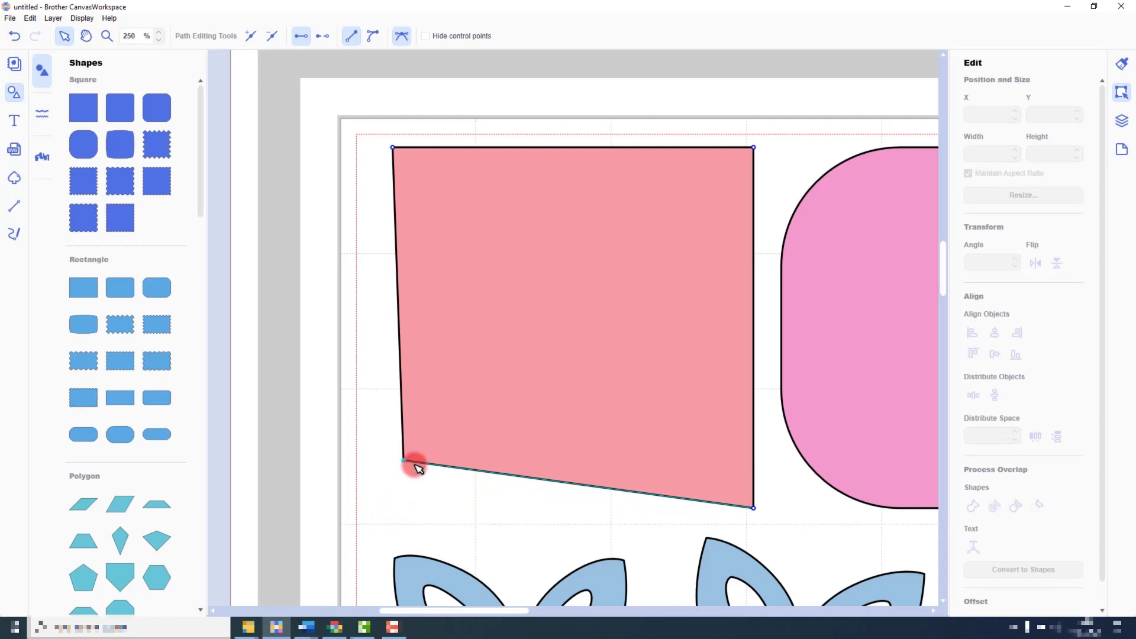
{"action": "left_click", "coordinate": [370, 37]}
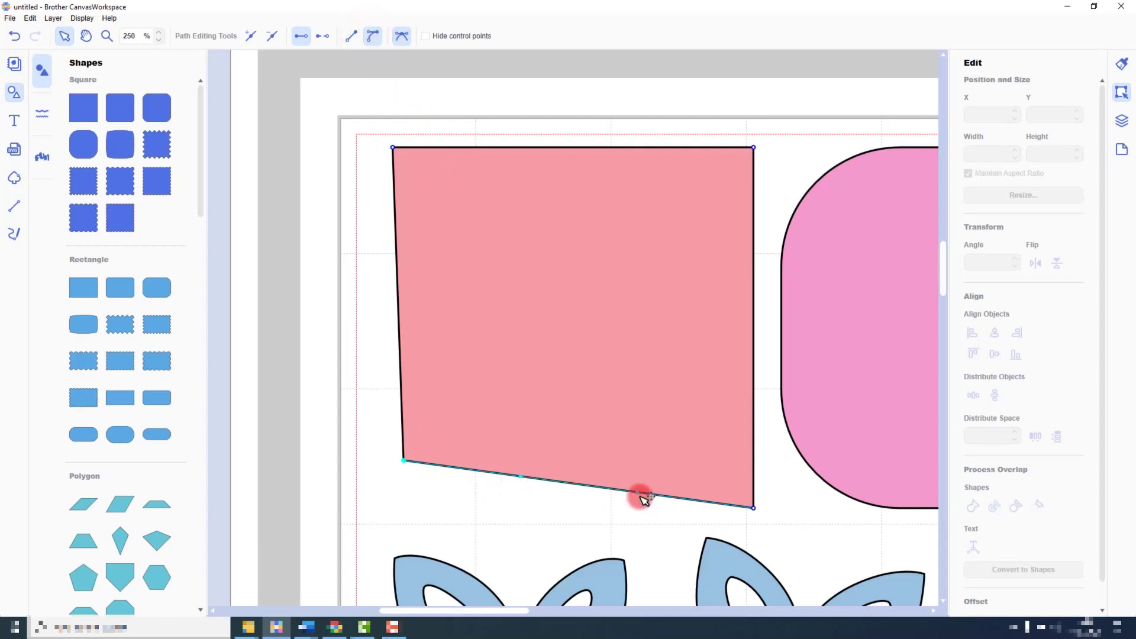
{"action": "left_click_drag", "start_coordinate": [525, 480], "coordinate": [405, 532]}
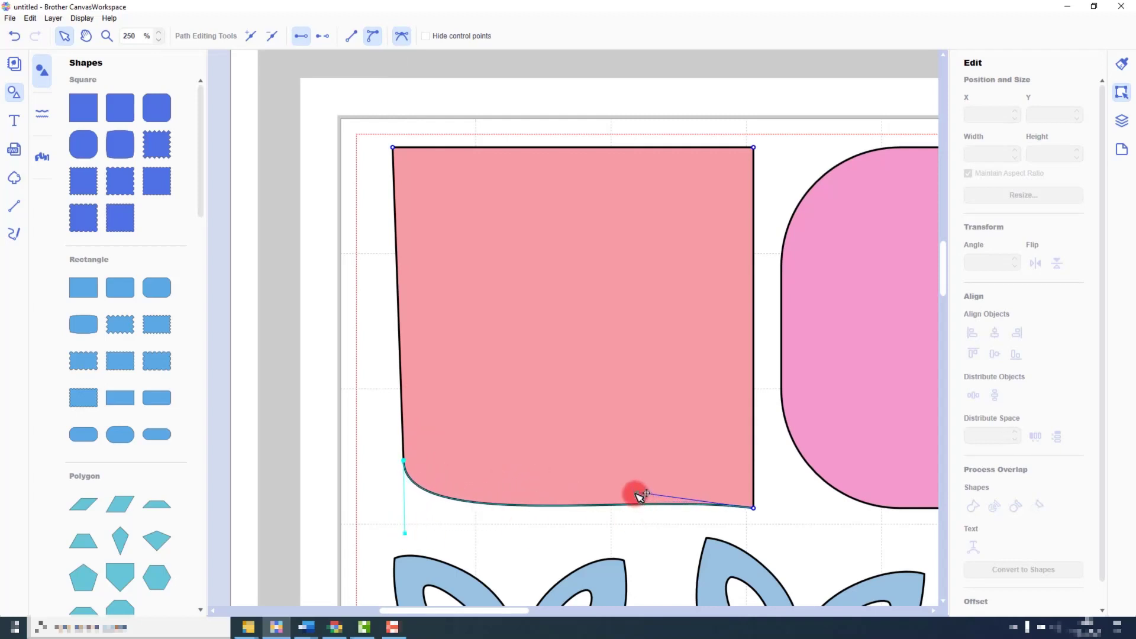
{"action": "left_click_drag", "start_coordinate": [639, 493], "coordinate": [589, 384]}
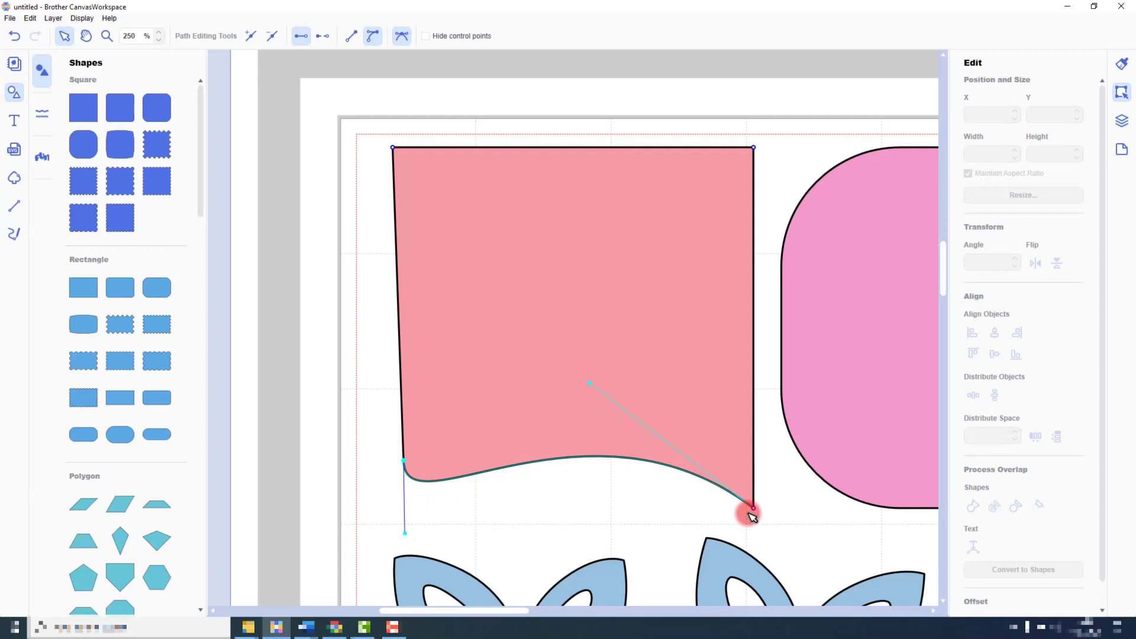
Convert the bottom edge back to a straight line and return the lower-left corner point to near the square's original corner.
{"action": "left_click", "coordinate": [351, 40]}
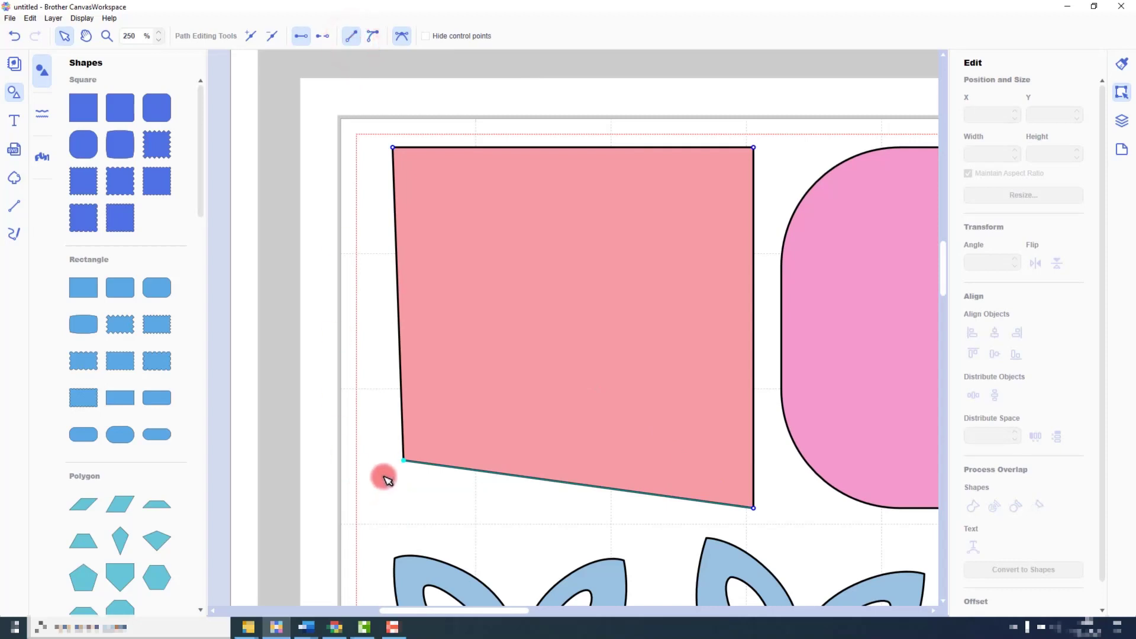
{"action": "left_click_drag", "start_coordinate": [403, 460], "coordinate": [397, 504]}
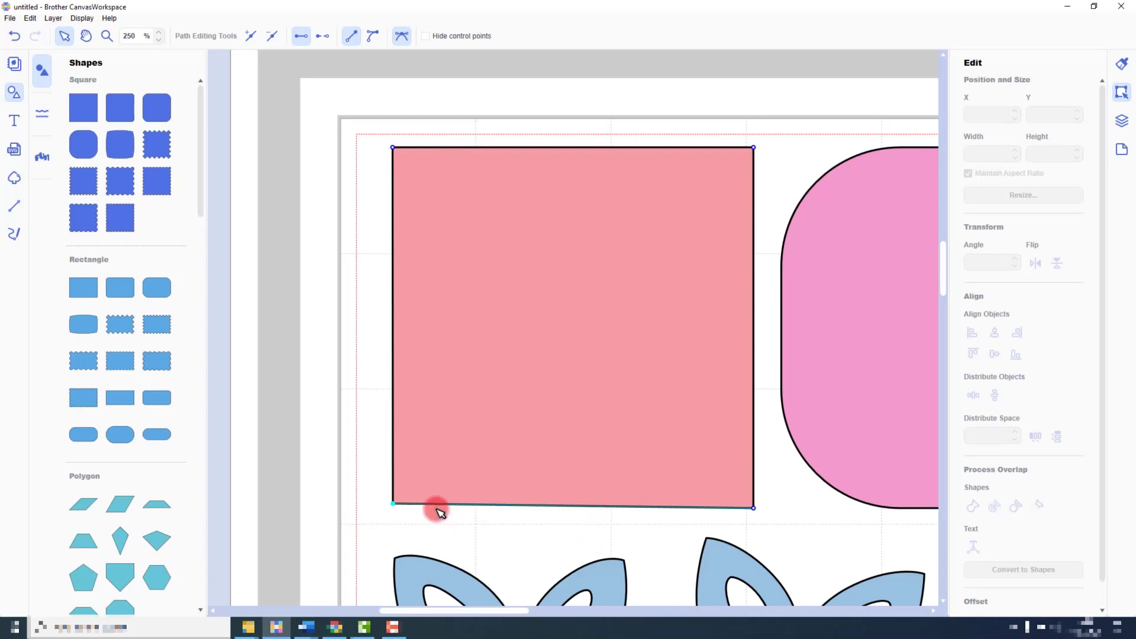
Add a point at the middle of the square's bottom edge and delete that point again.
{"action": "left_click", "coordinate": [394, 503]}
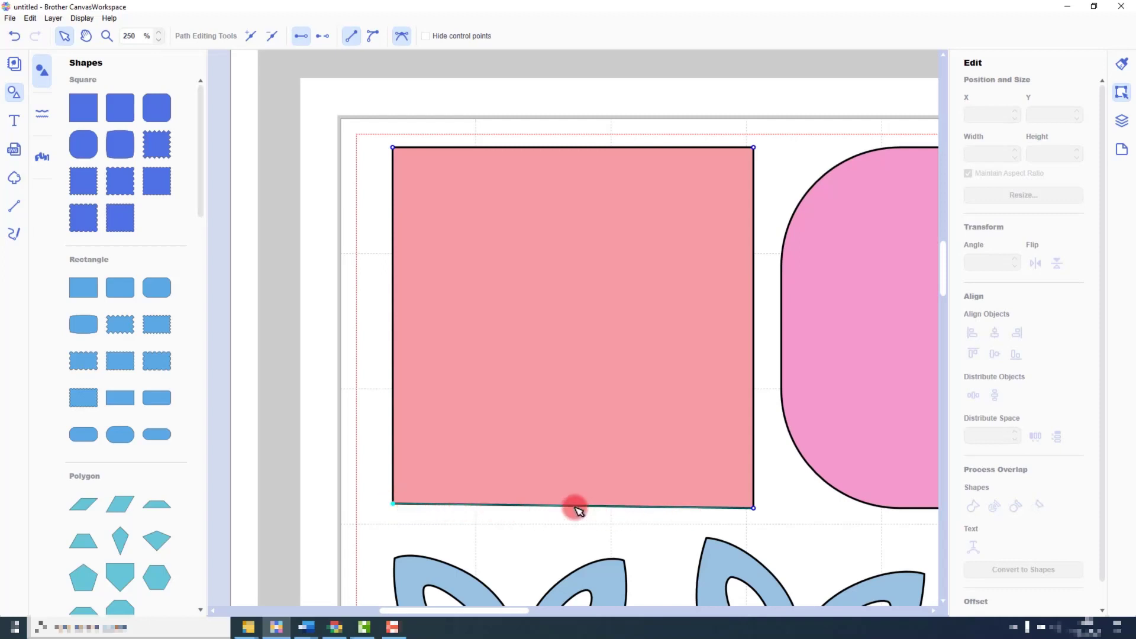
{"action": "left_click", "coordinate": [257, 35]}
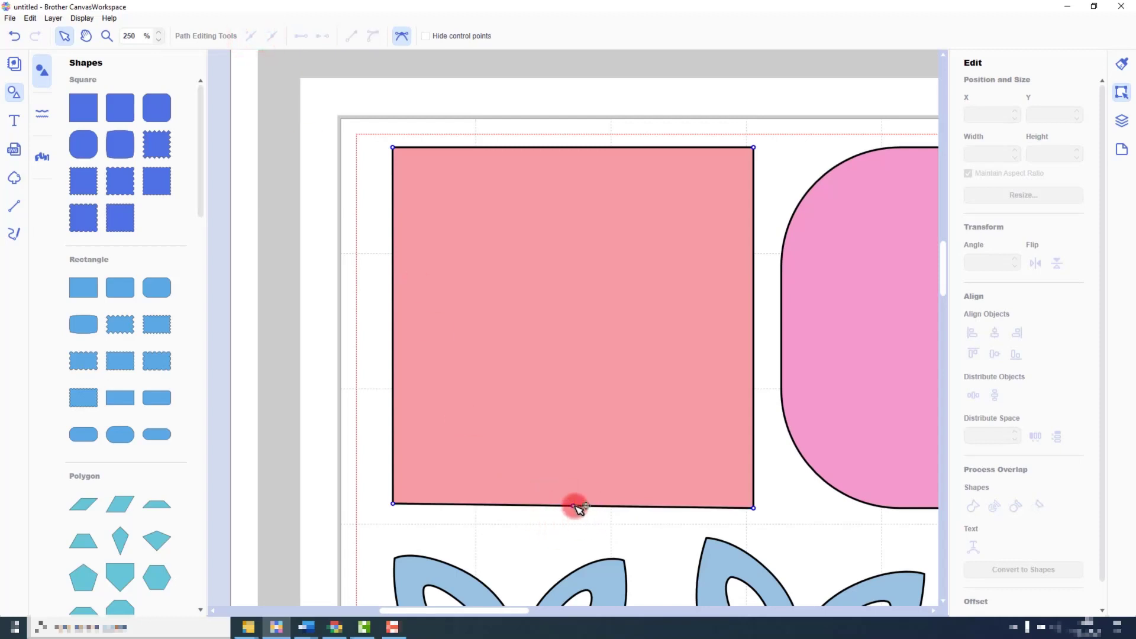
{"action": "mouse_move", "coordinate": [578, 506]}
{"action": "left_mouse_down"}
{"action": "mouse_move", "coordinate": [578, 426]}
{"action": "mouse_move", "coordinate": [578, 507]}
{"action": "left_mouse_up"}
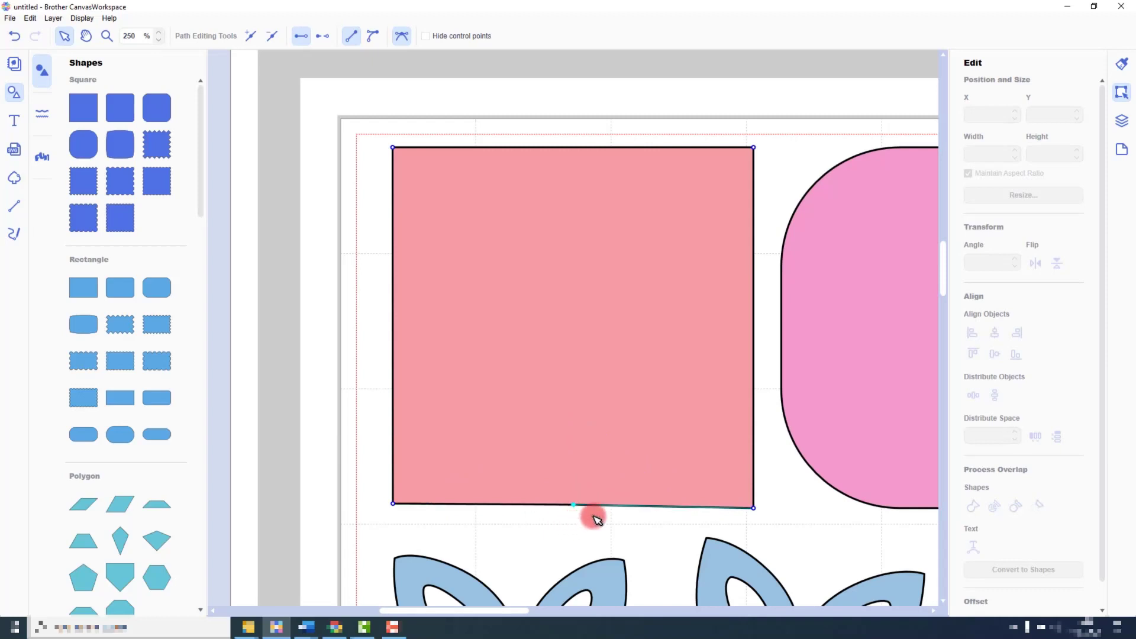
{"action": "left_click", "coordinate": [275, 39]}
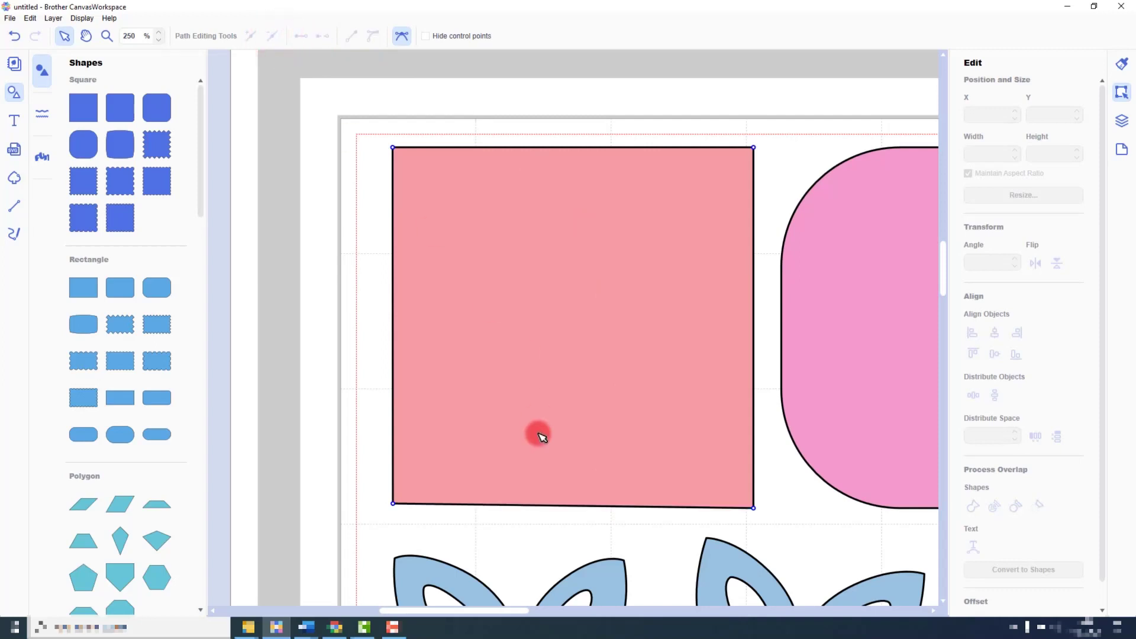
Reopen the square for path editing and open its path along the left edge from the upper-left corner point.
{"action": "left_click", "coordinate": [314, 256]}
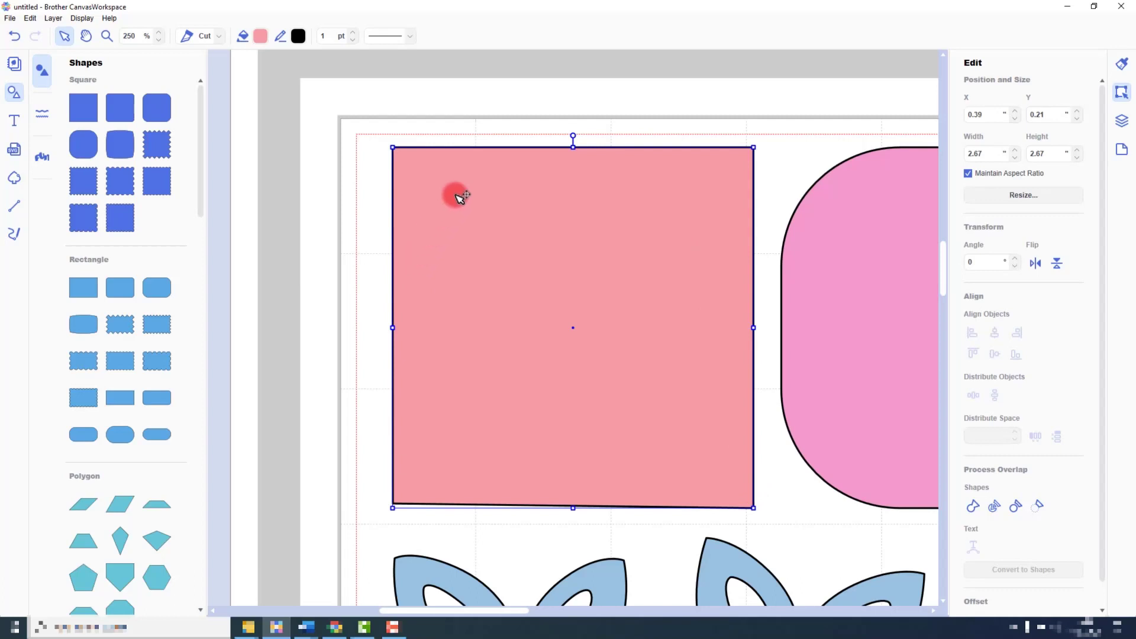
{"action": "double_click", "coordinate": [468, 413]}
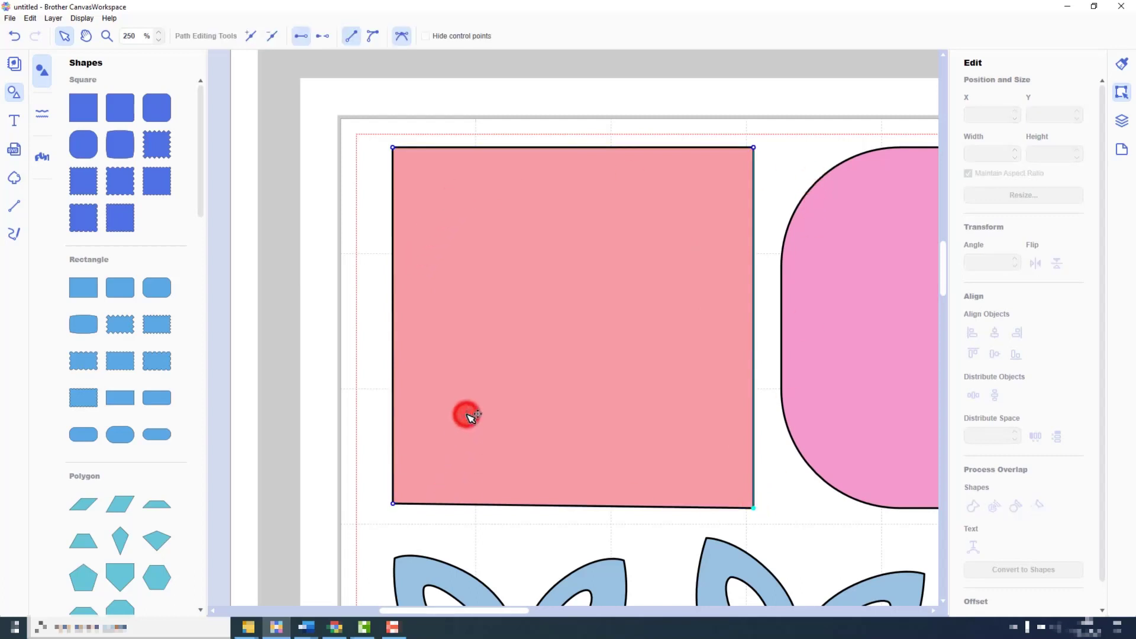
{"action": "left_click", "coordinate": [394, 149]}
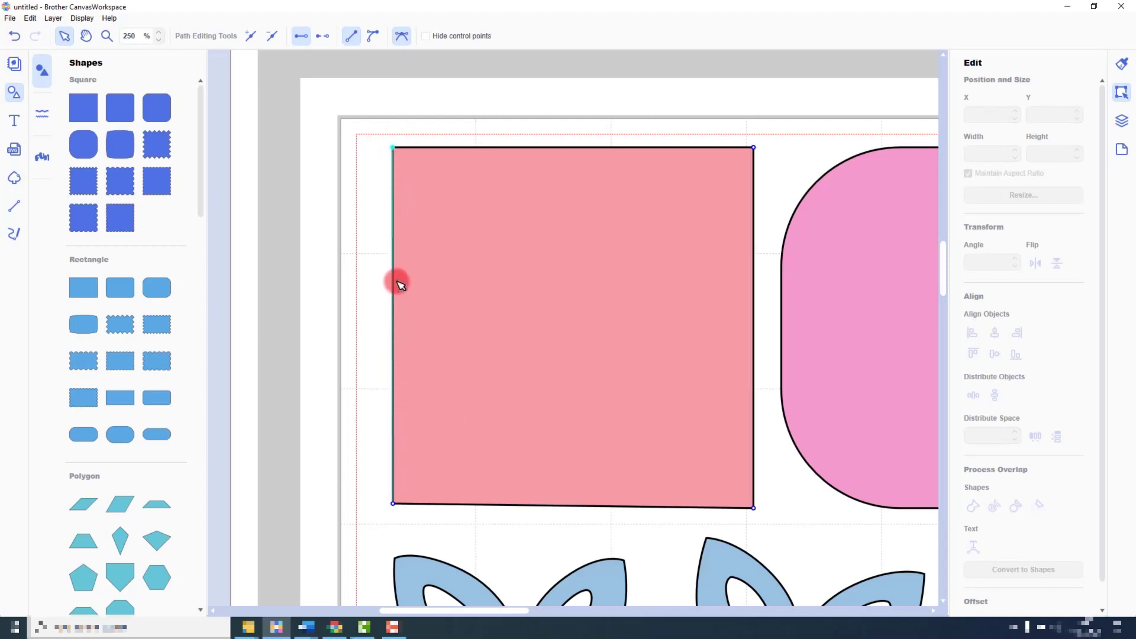
{"action": "left_click", "coordinate": [319, 38]}
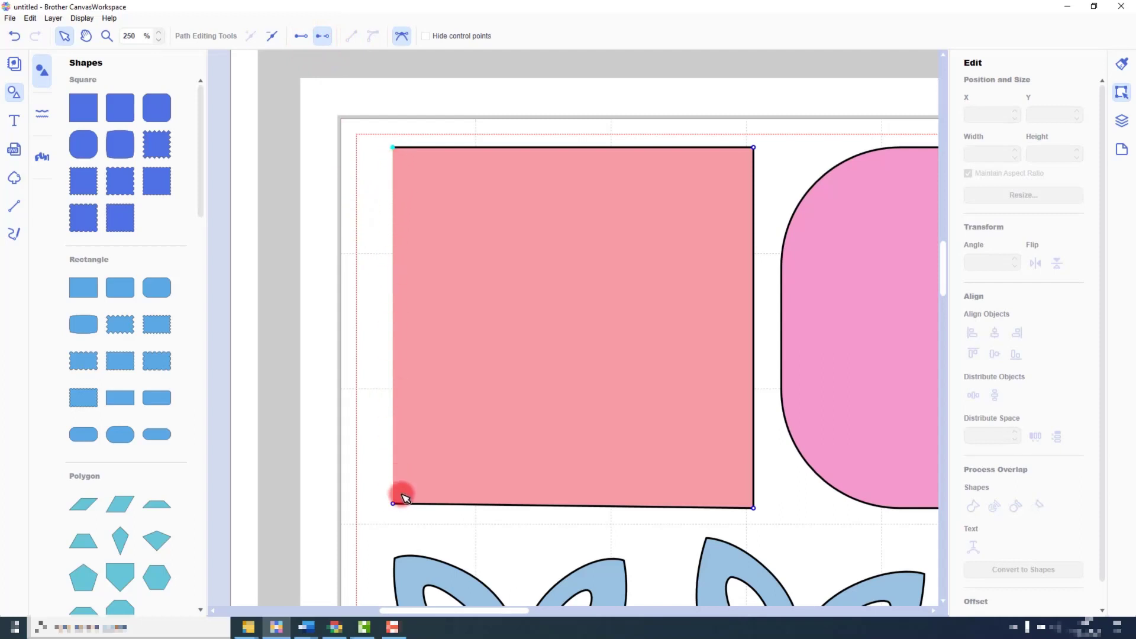
Delete the upper-left corner point of the opened square path.
{"action": "left_click", "coordinate": [395, 151]}
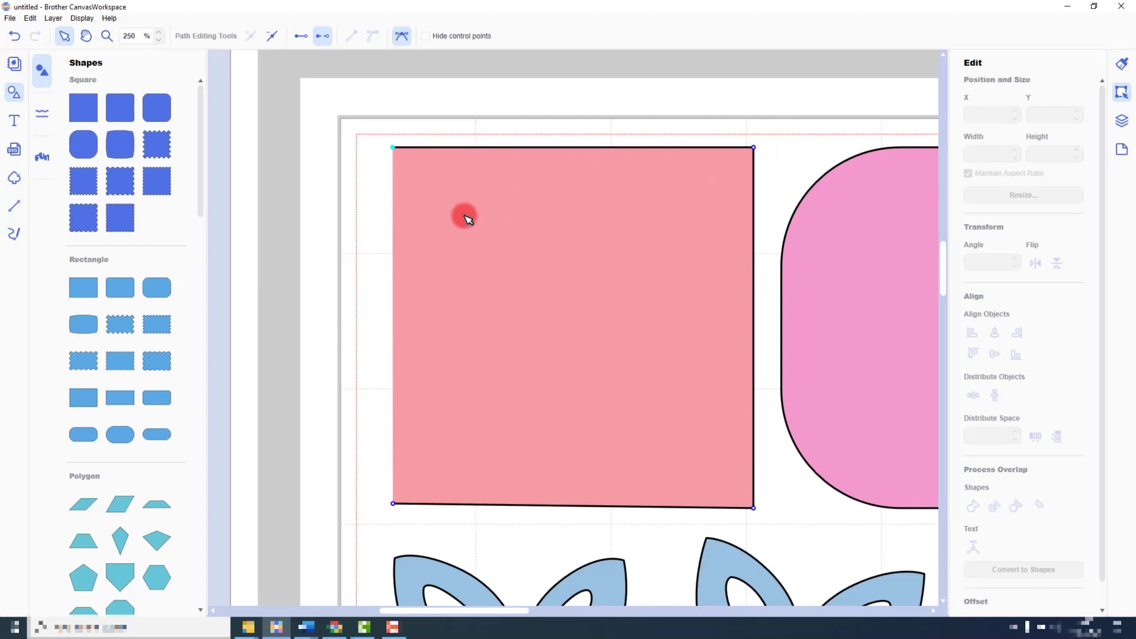
{"action": "left_click", "coordinate": [394, 148]}
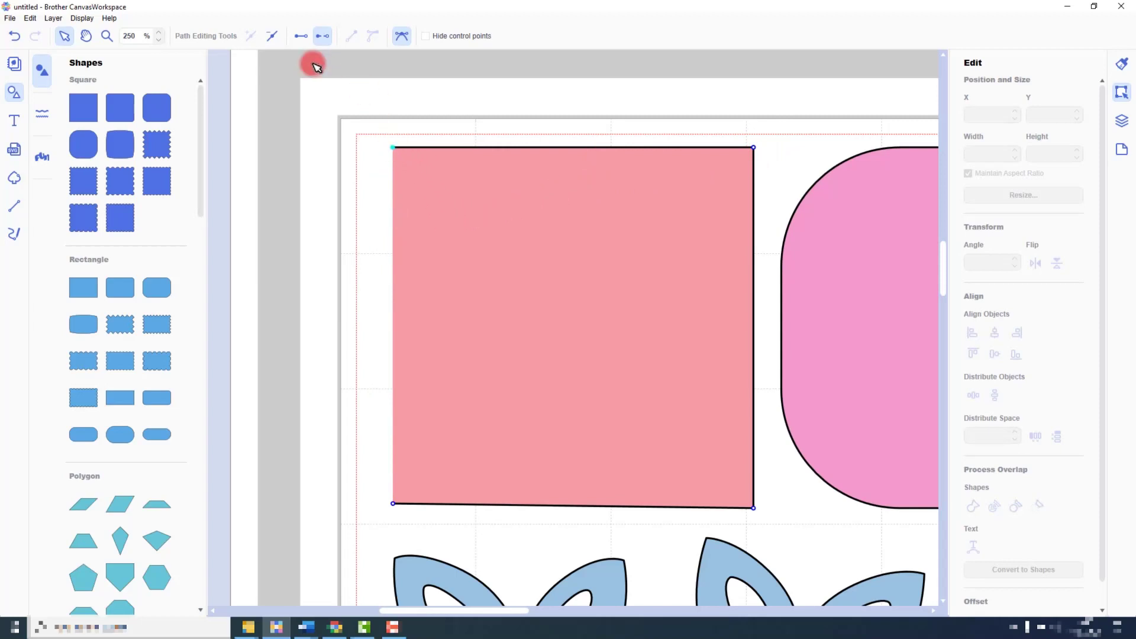
{"action": "left_click", "coordinate": [273, 37]}
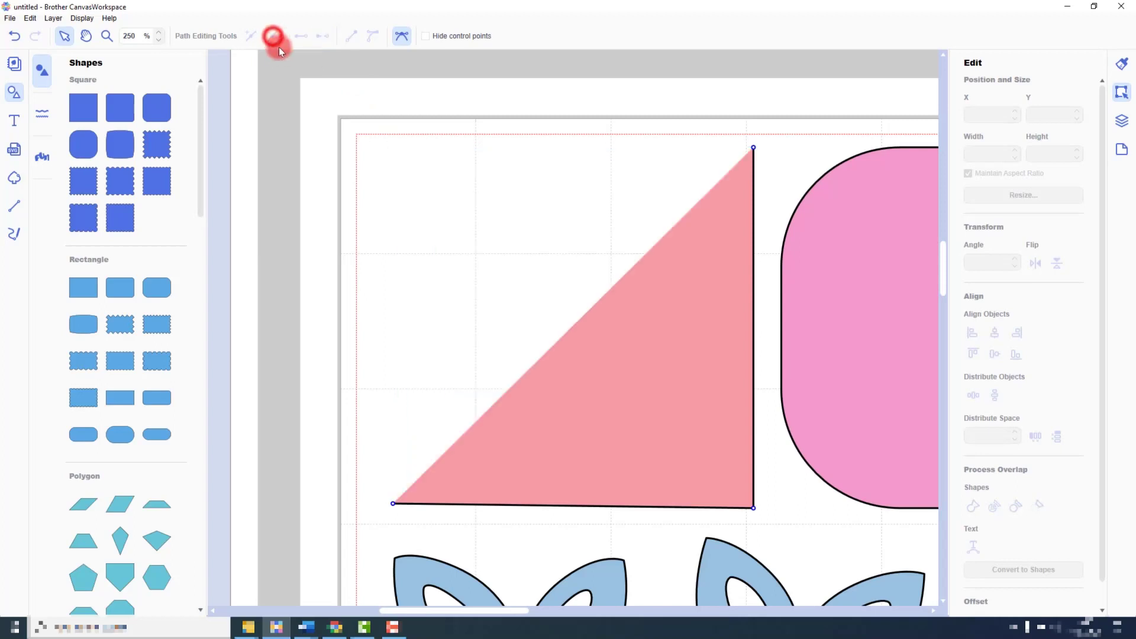
Leave path editing on the square and undo the deletion of its upper-left corner point.
{"action": "left_click", "coordinate": [436, 252]}
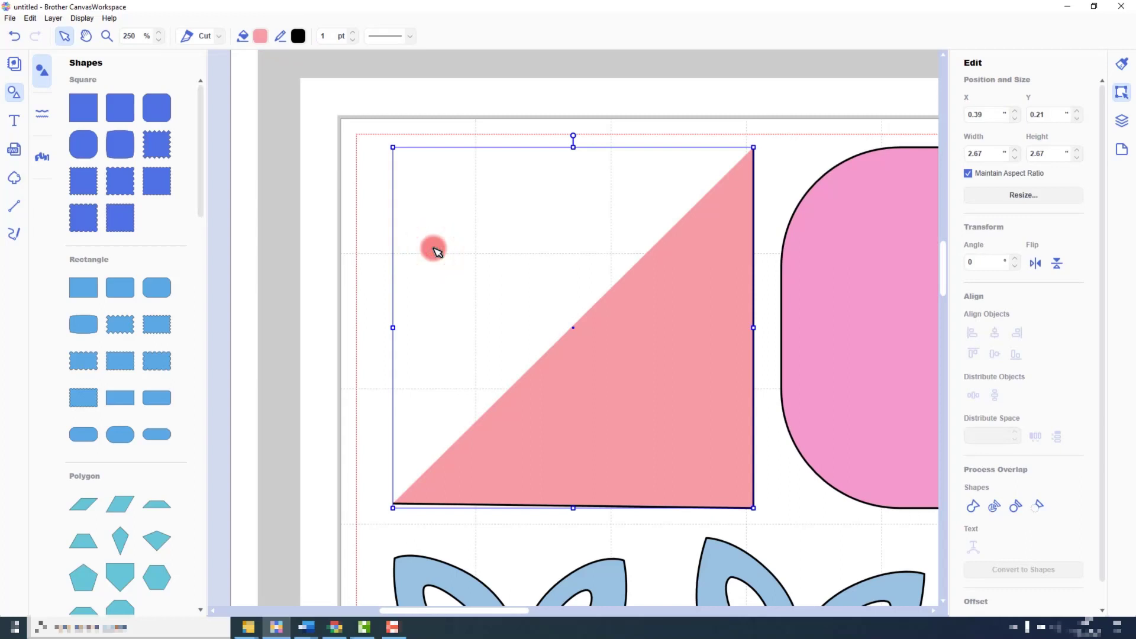
{"action": "key", "text": "ctrl+z"}
{"action": "left_click", "coordinate": [436, 251]}
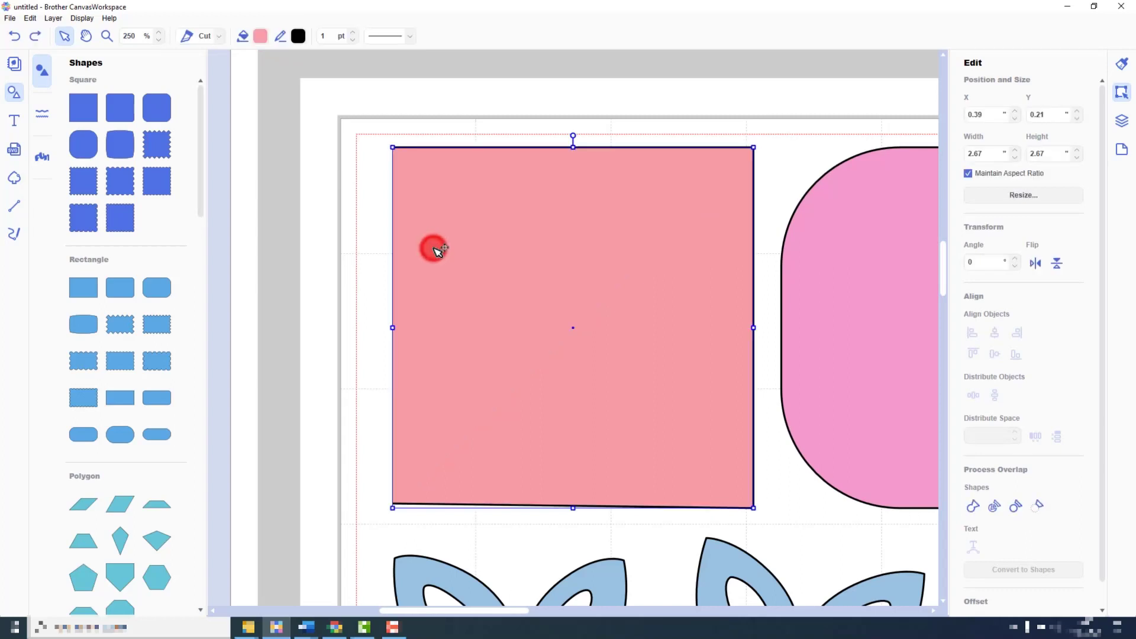
Reopen the square for path editing and close its outline along the left edge at the upper-left corner point.
{"action": "double_click", "coordinate": [417, 189]}
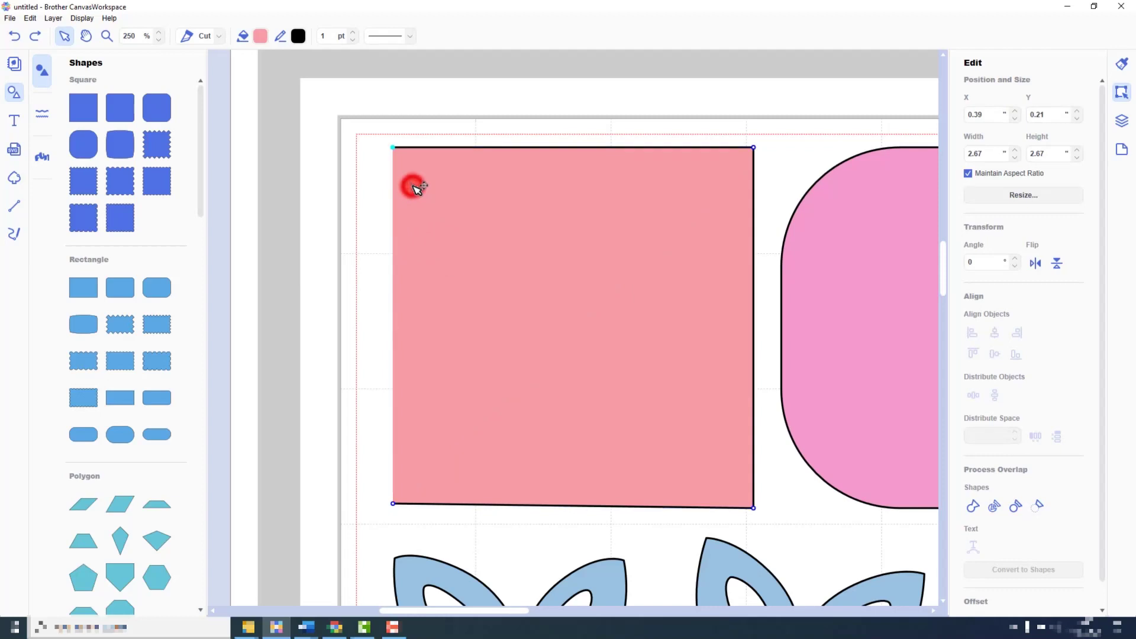
{"action": "left_click", "coordinate": [394, 148]}
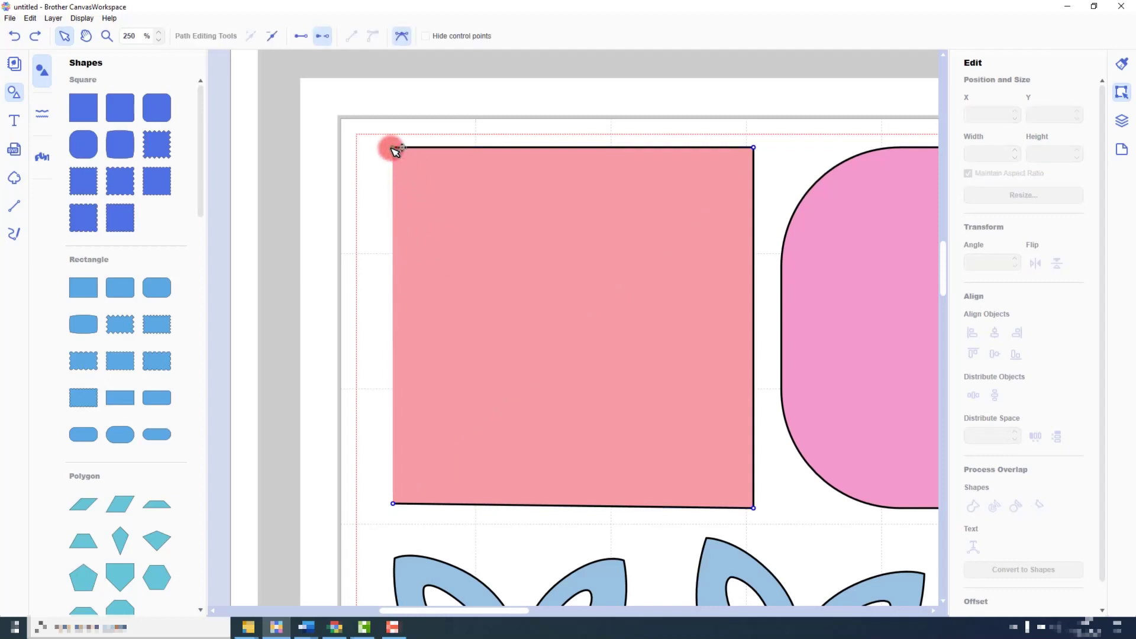
{"action": "left_click", "coordinate": [302, 46]}
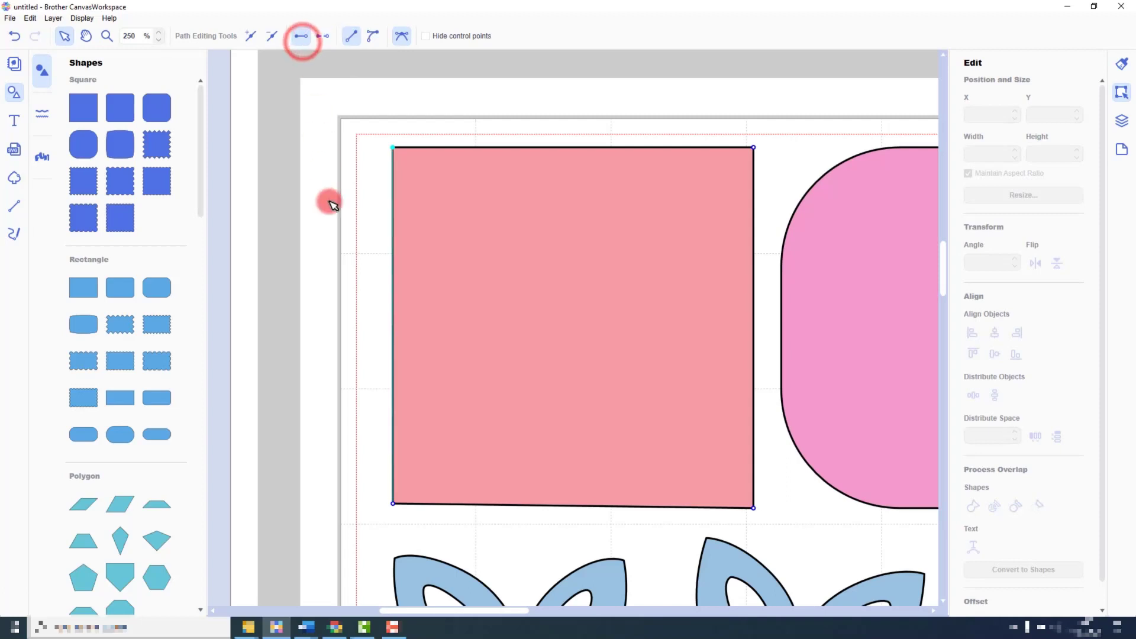
{"action": "left_click", "coordinate": [332, 235]}
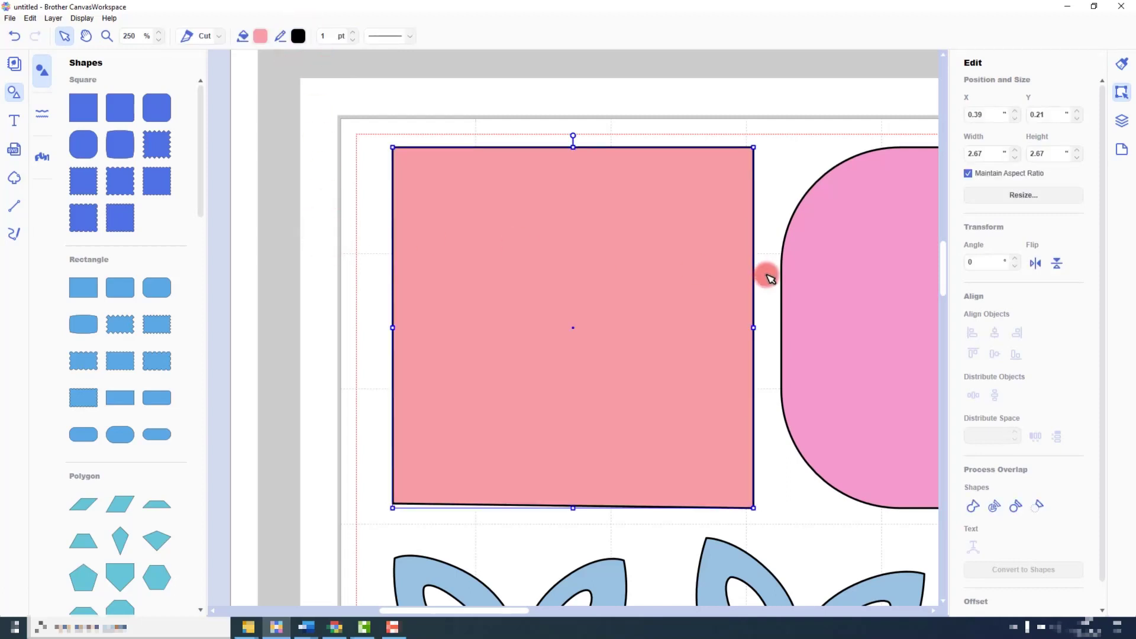
Open the pink rounded square for path editing and reshape its upper-left corner by lowering the curve handle and its top point.
{"action": "left_click_drag", "start_coordinate": [769, 278], "coordinate": [426, 271]}
{"action": "left_click", "coordinate": [571, 276]}
{"action": "double_click", "coordinate": [570, 276]}
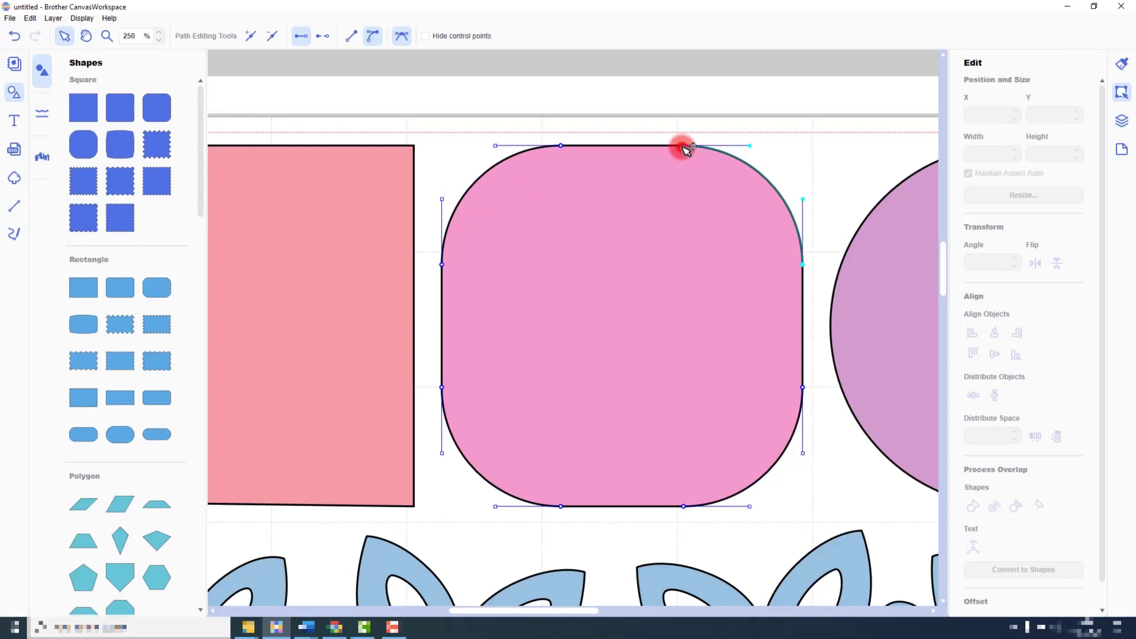
{"action": "left_click", "coordinate": [561, 146]}
{"action": "left_click_drag", "start_coordinate": [500, 152], "coordinate": [491, 191]}
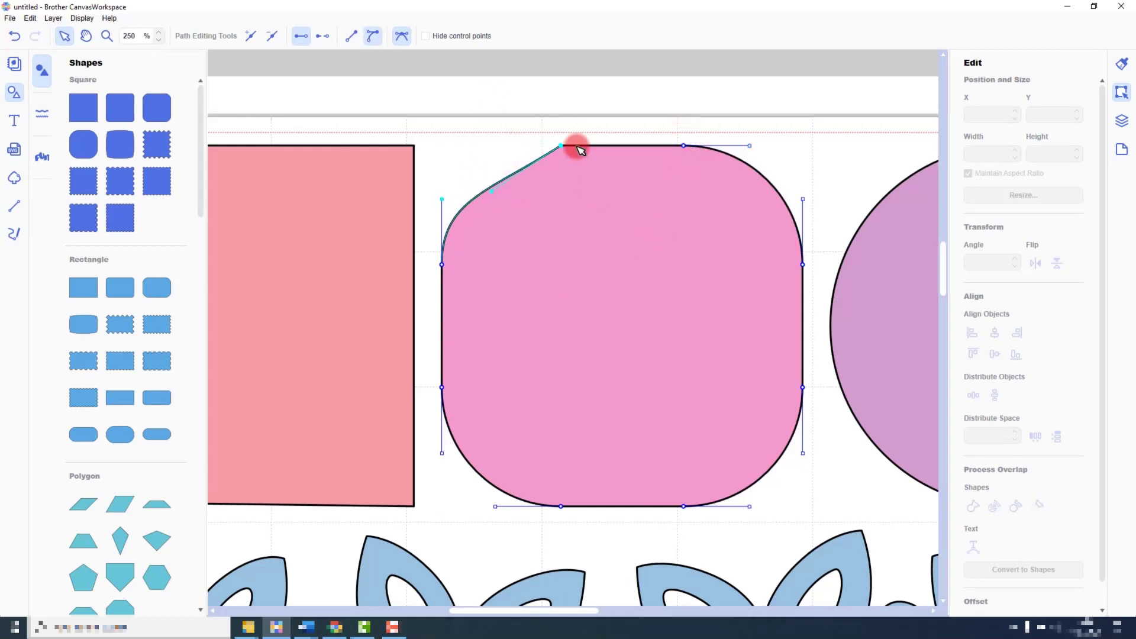
{"action": "left_click_drag", "start_coordinate": [565, 146], "coordinate": [548, 185]}
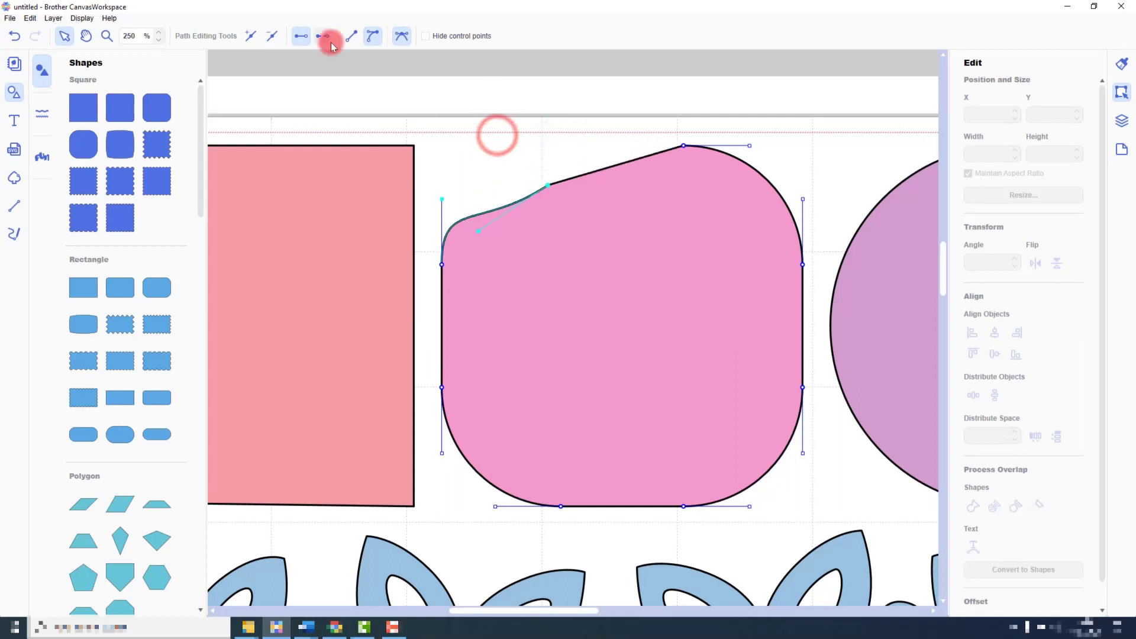
Delete the moved top point of the rounded square and add a point at the middle of its left edge.
{"action": "left_click", "coordinate": [270, 37]}
{"action": "left_click", "coordinate": [443, 267]}
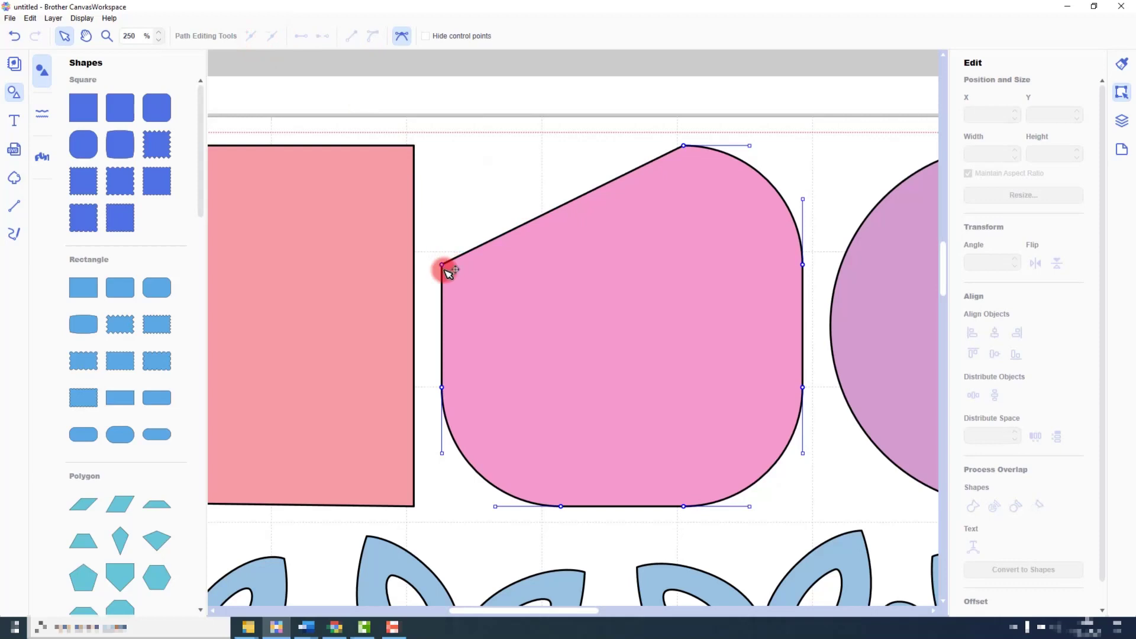
{"action": "left_click", "coordinate": [249, 36]}
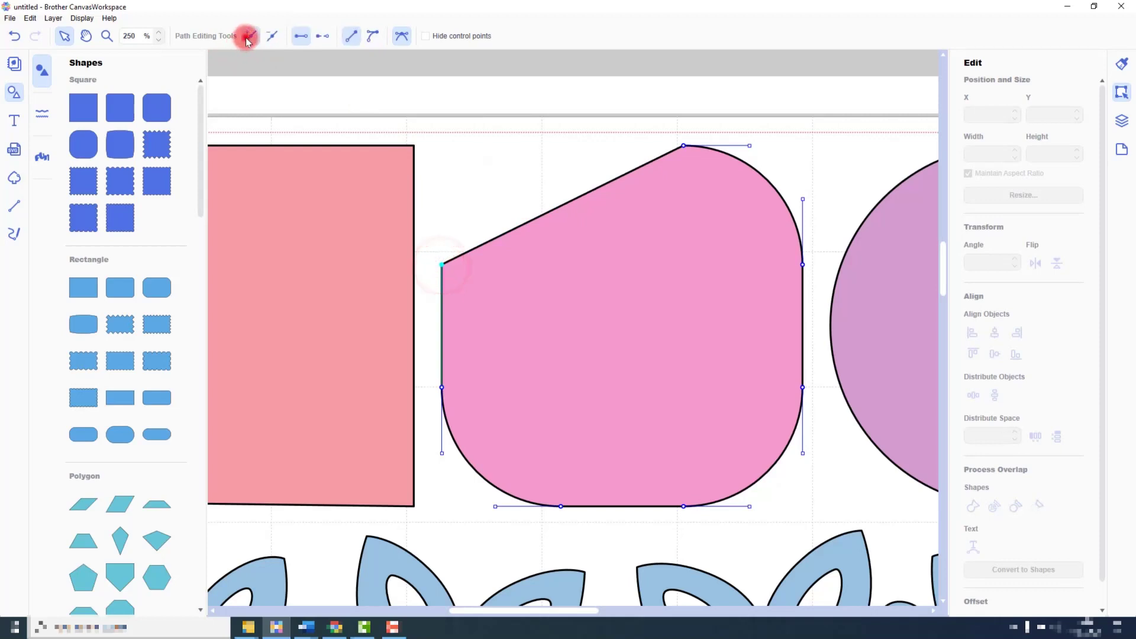
Open the rounded square's outline along the slanted upper-left edge, close the outline again and leave path editing.
{"action": "left_click", "coordinate": [686, 144]}
{"action": "left_click", "coordinate": [685, 151]}
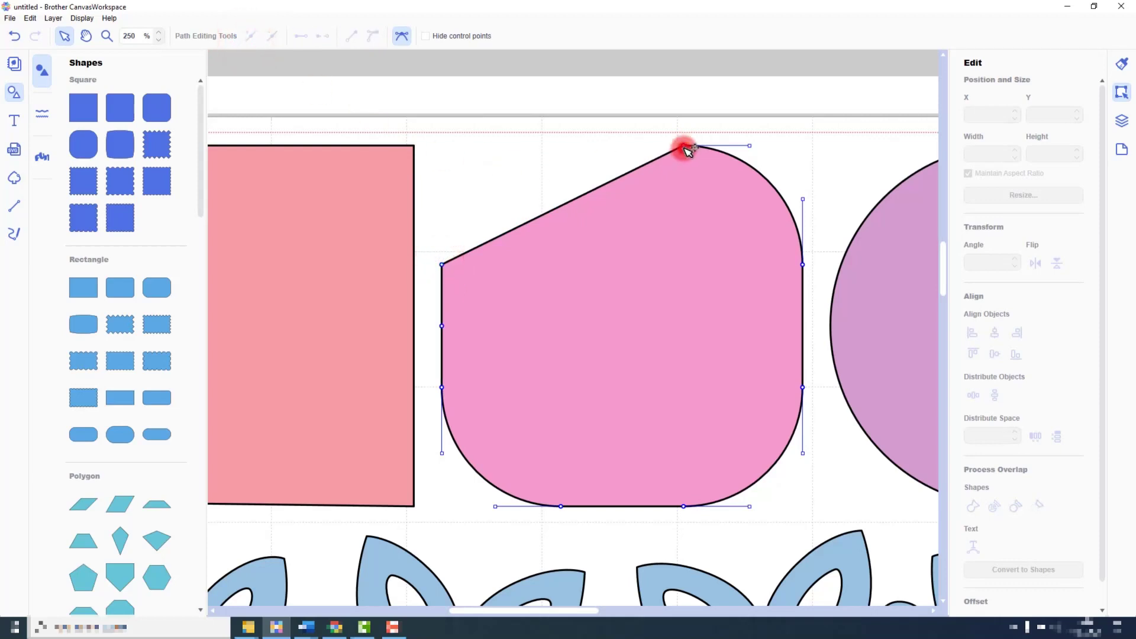
{"action": "left_click", "coordinate": [325, 39]}
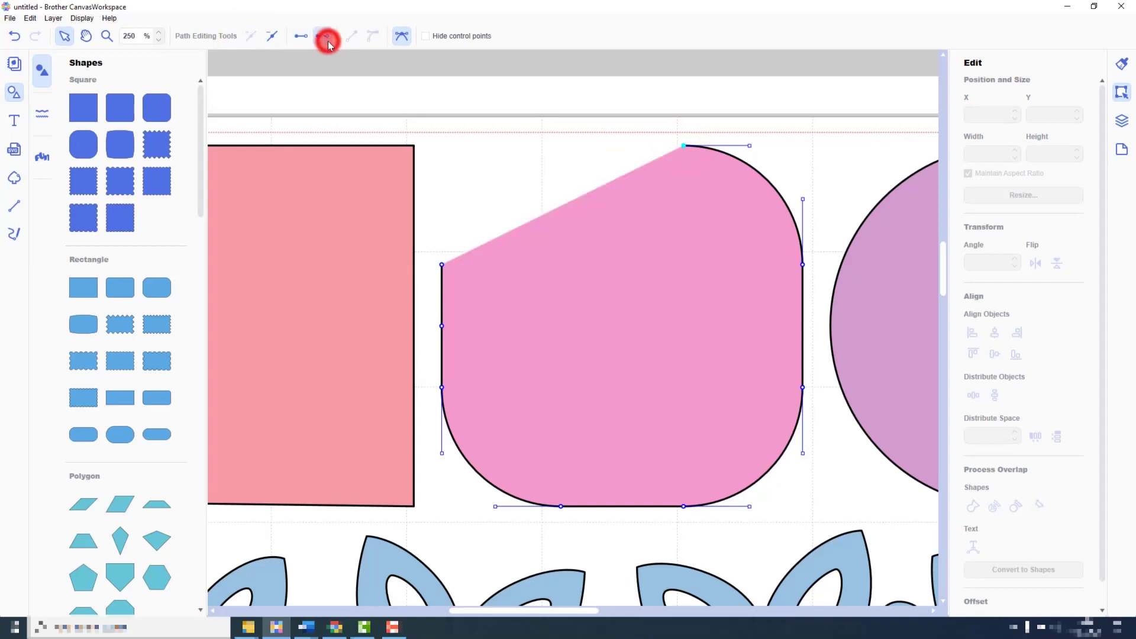
{"action": "left_click", "coordinate": [442, 267]}
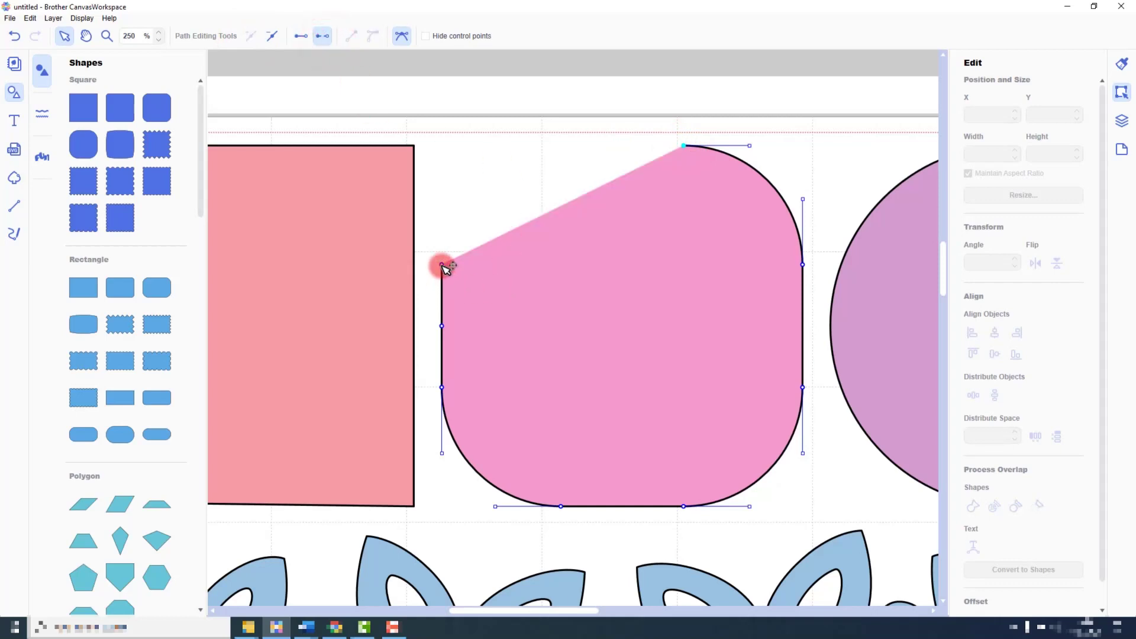
{"action": "left_click", "coordinate": [802, 265]}
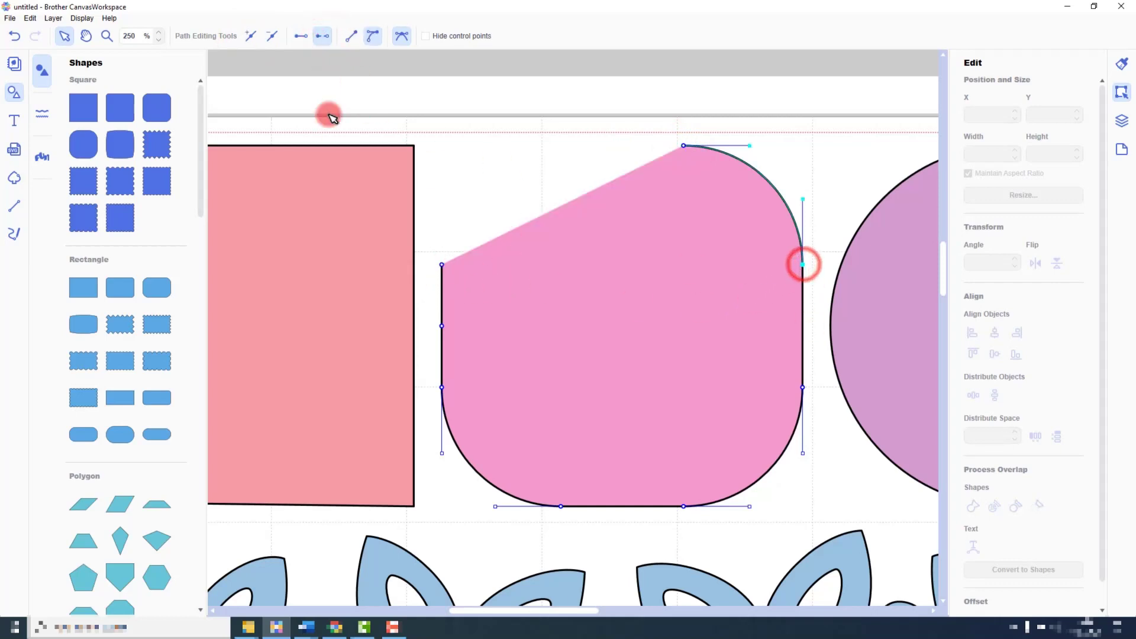
{"action": "left_click", "coordinate": [300, 38]}
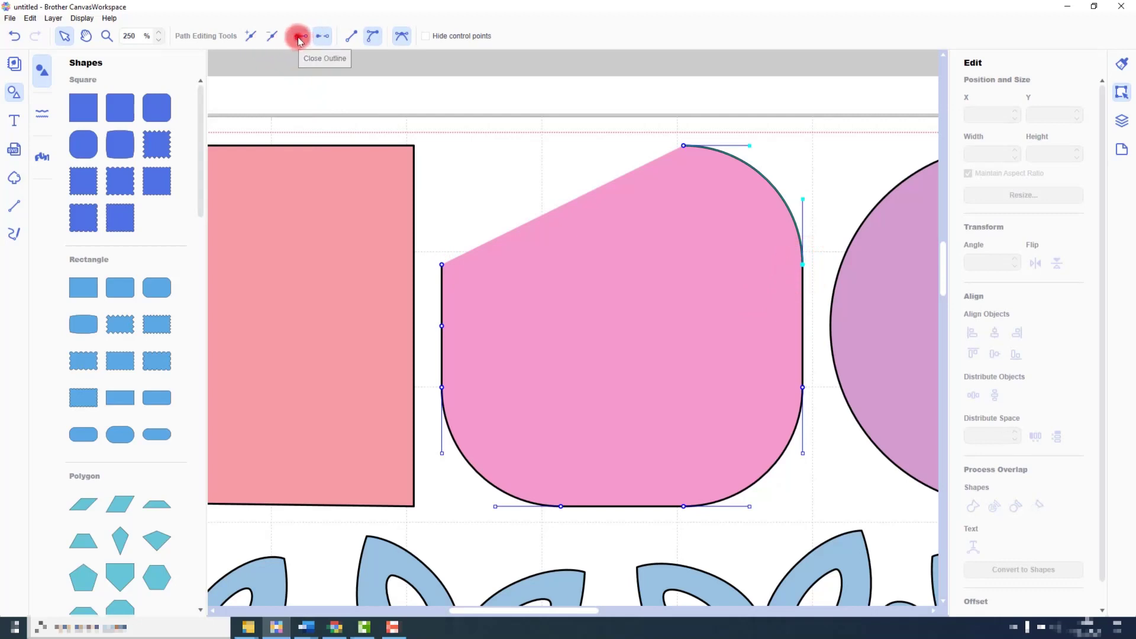
{"action": "left_click", "coordinate": [798, 152]}
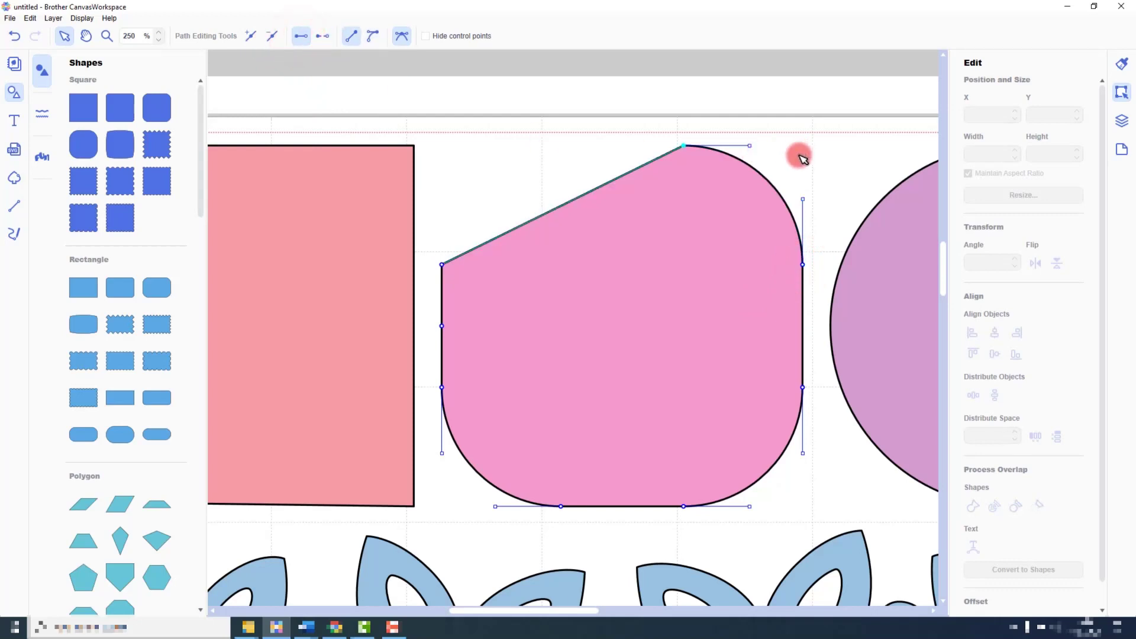
Open the purple circle for path editing and examine its points and curve handles.
{"action": "left_click_drag", "start_coordinate": [538, 610], "coordinate": [625, 614]}
{"action": "left_click", "coordinate": [669, 312]}
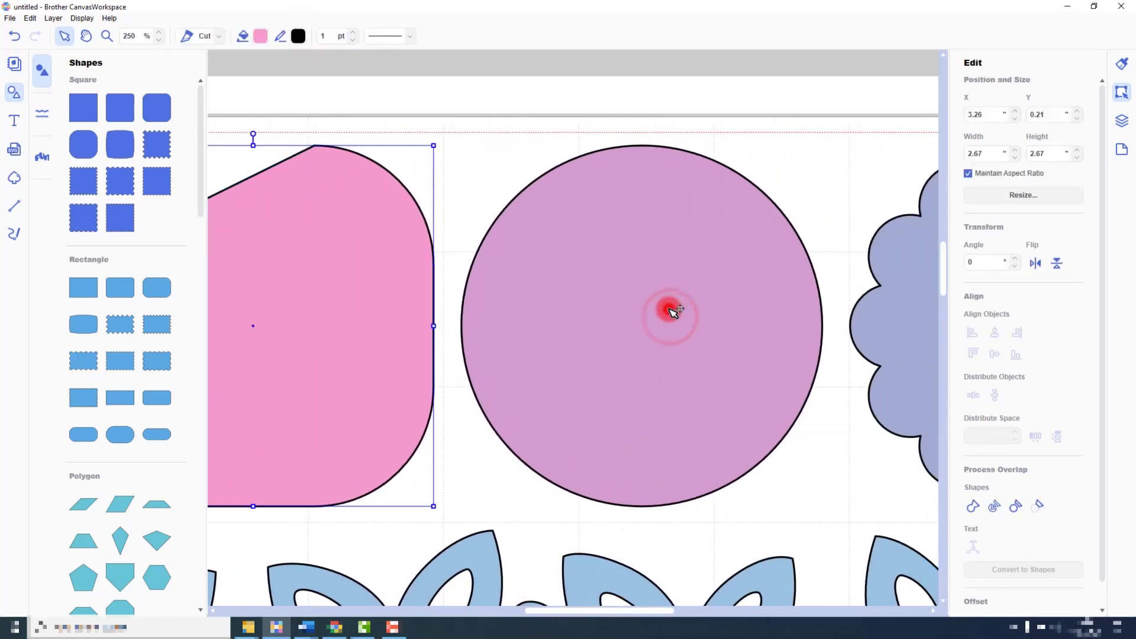
{"action": "left_click", "coordinate": [671, 307]}
{"action": "left_click", "coordinate": [671, 307]}
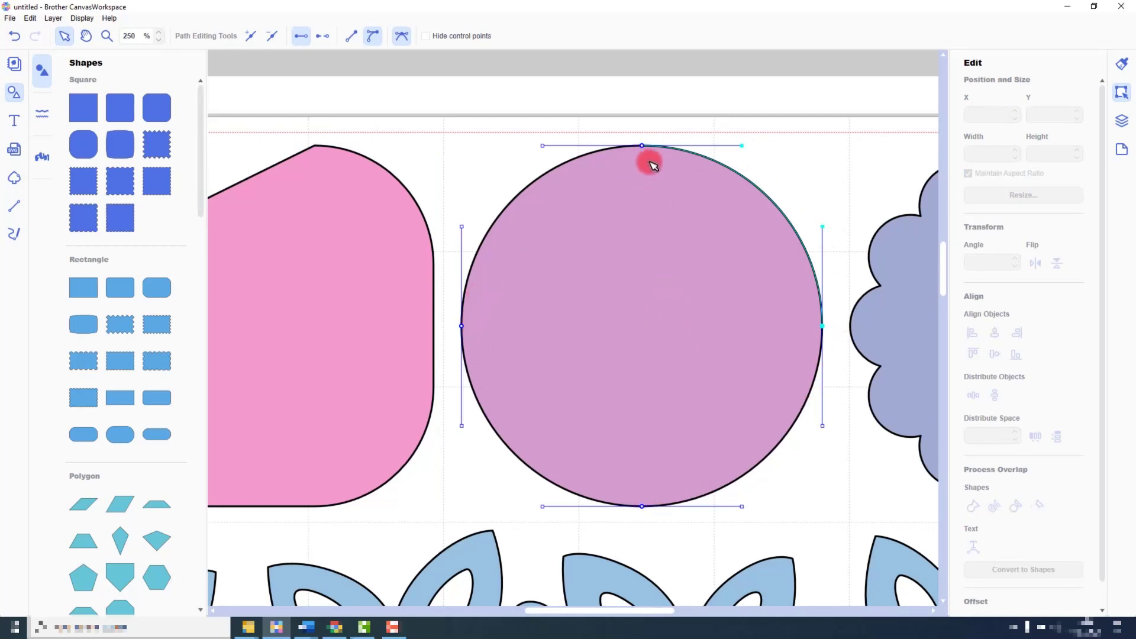
Open the scalloped circle for path editing and examine the points of the upper-right scallop by selecting them in turn.
{"action": "left_click_drag", "start_coordinate": [824, 150], "coordinate": [447, 173]}
{"action": "left_click", "coordinate": [649, 313]}
{"action": "left_click", "coordinate": [649, 310]}
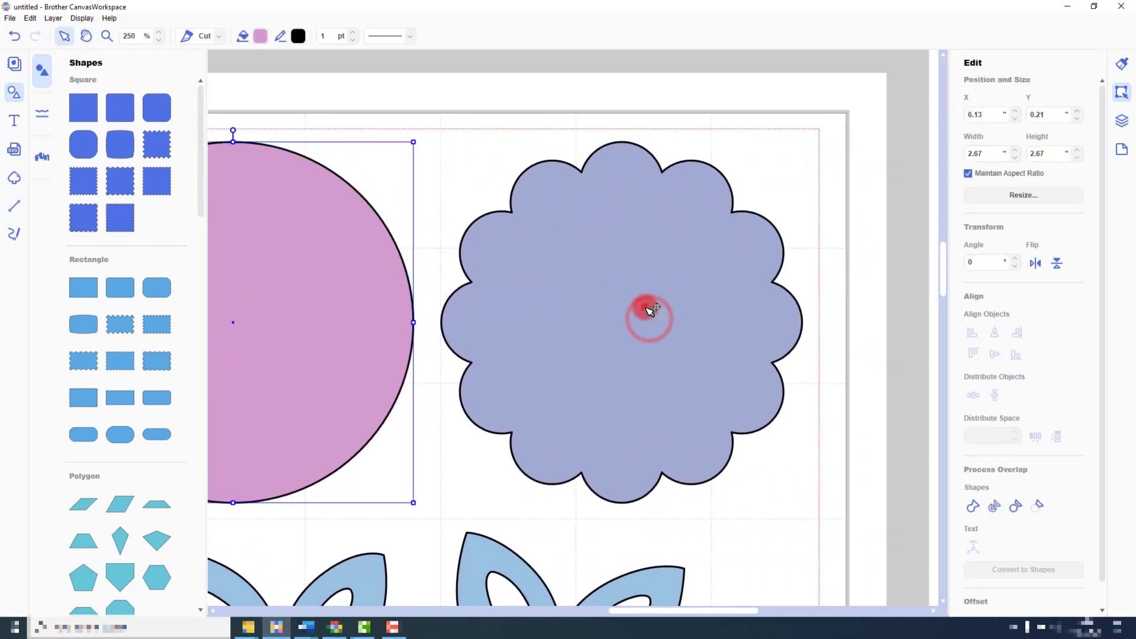
{"action": "double_click", "coordinate": [649, 311]}
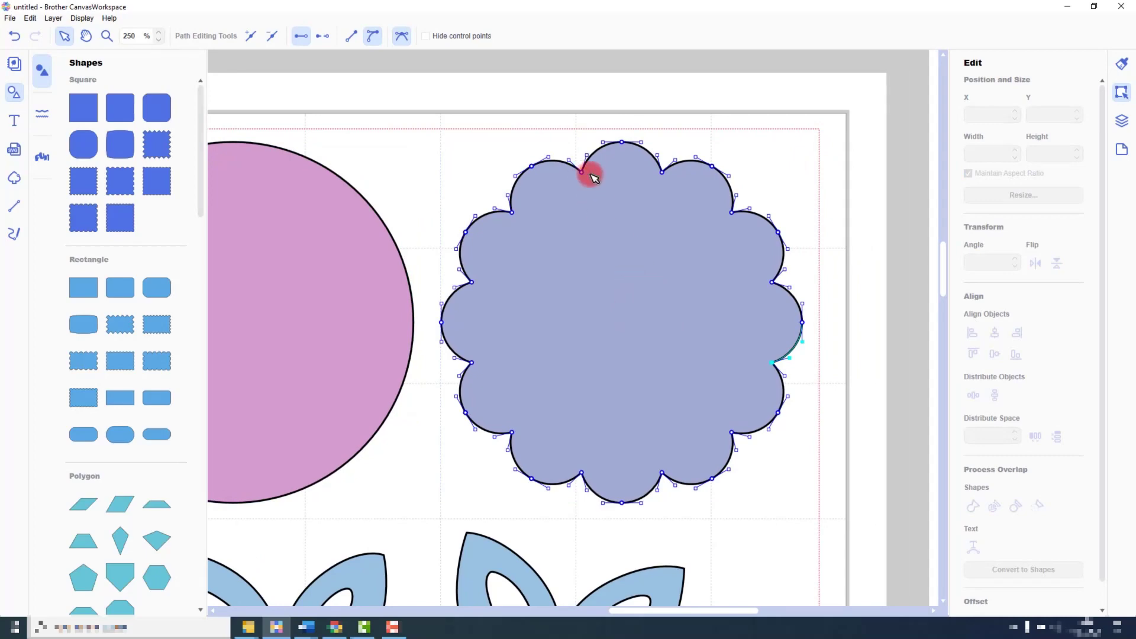
{"action": "left_click", "coordinate": [732, 212]}
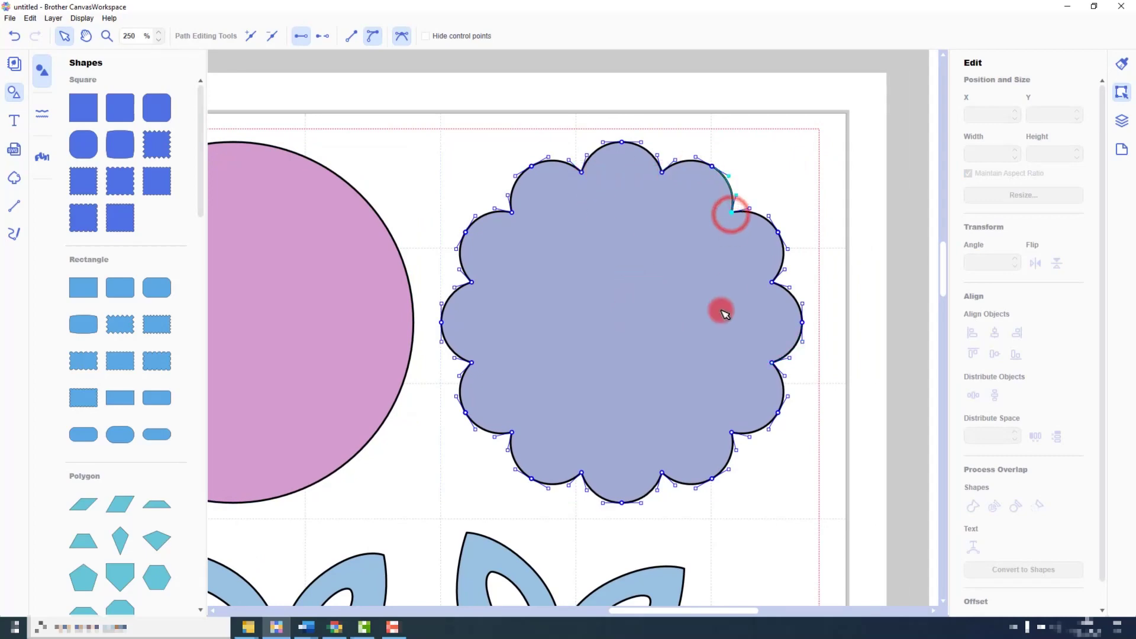
{"action": "left_click", "coordinate": [713, 168]}
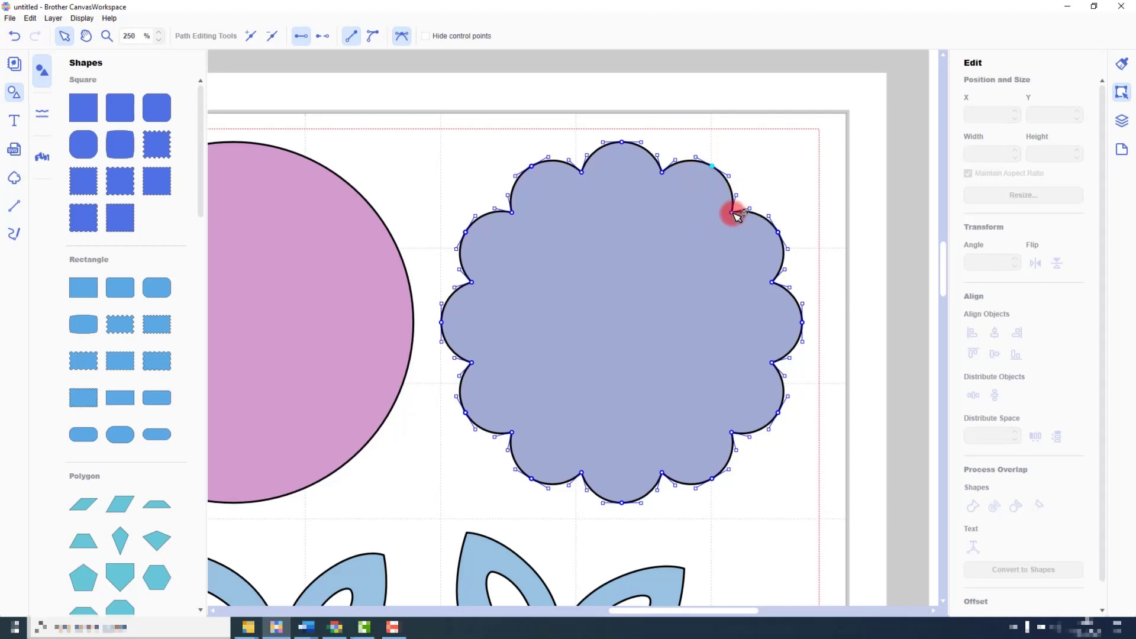
{"action": "left_click", "coordinate": [733, 212]}
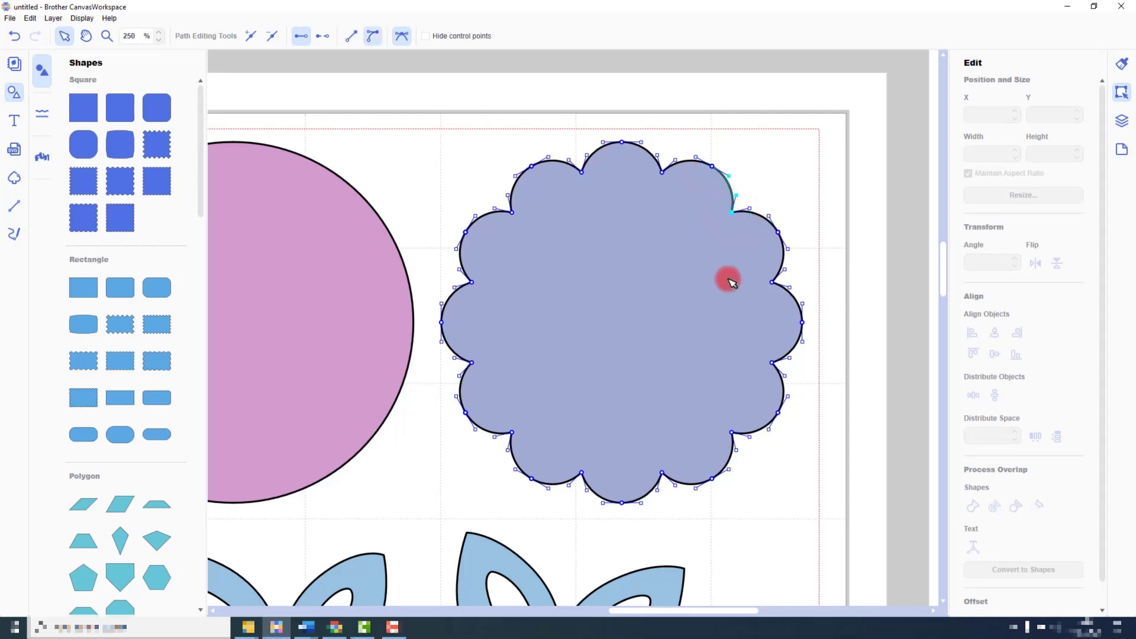
{"action": "left_click", "coordinate": [811, 264]}
Open the blue floral border for path editing and examine the points and curve handles around its petals.
{"action": "left_click_drag", "start_coordinate": [570, 550], "coordinate": [656, 216]}
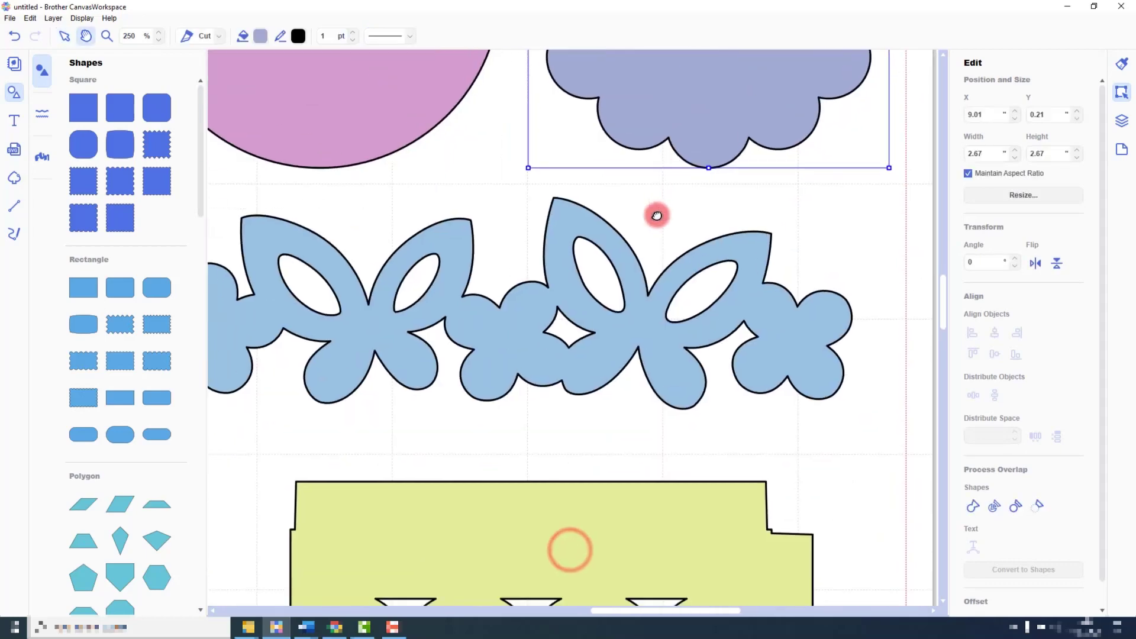
{"action": "left_click", "coordinate": [640, 318]}
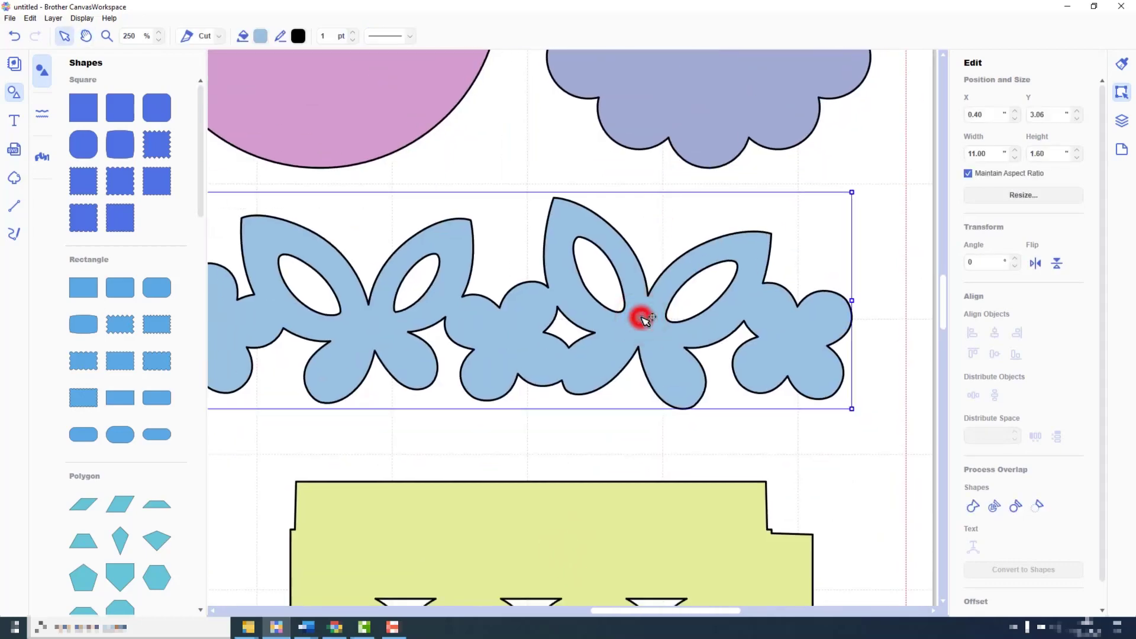
{"action": "double_click", "coordinate": [644, 320]}
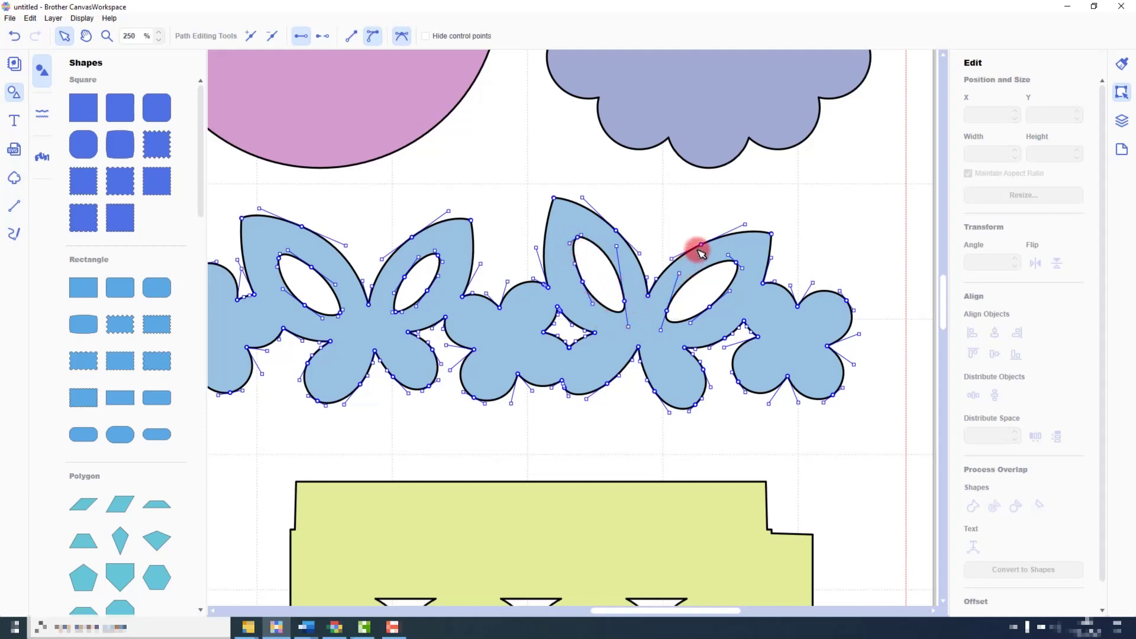
{"action": "left_click", "coordinate": [770, 235]}
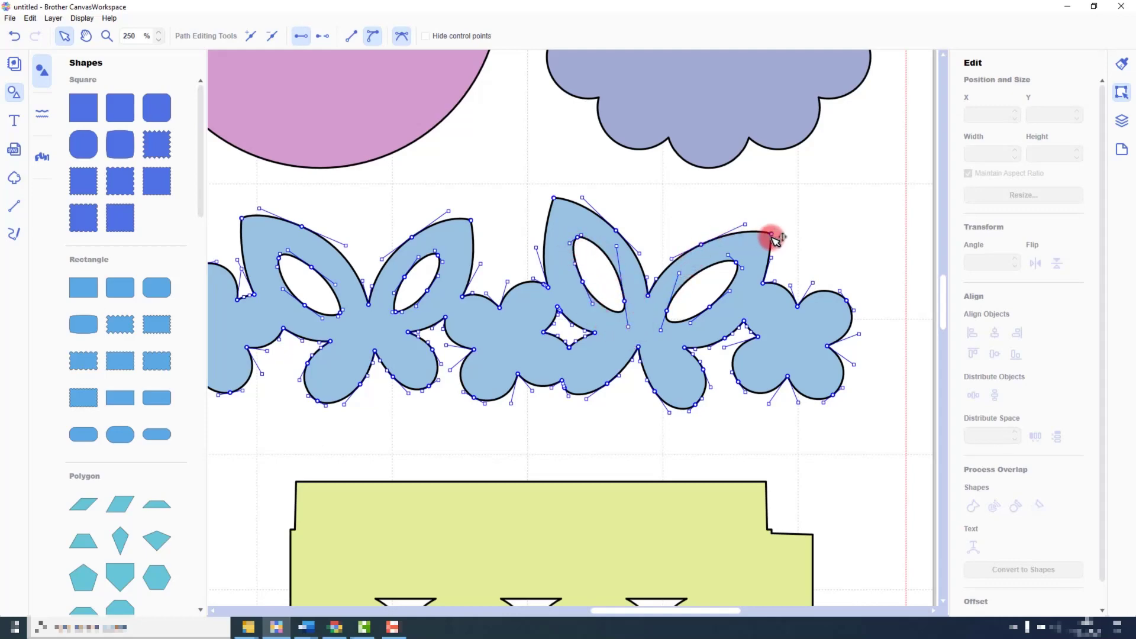
{"action": "left_click_drag", "start_coordinate": [777, 262], "coordinate": [766, 310]}
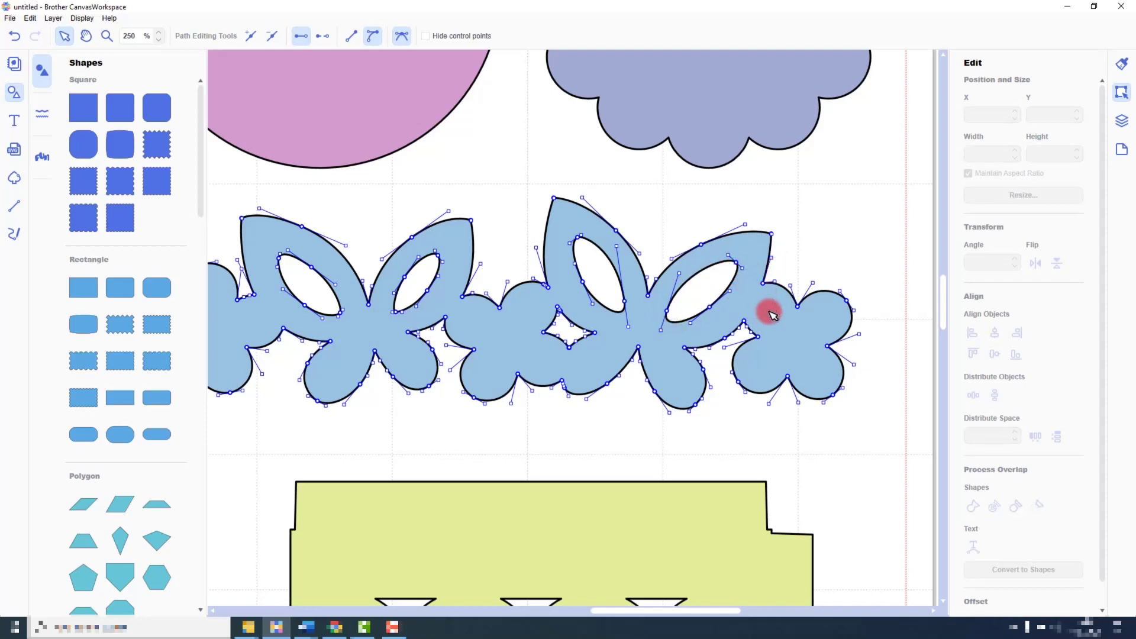
{"action": "left_click", "coordinate": [466, 461]}
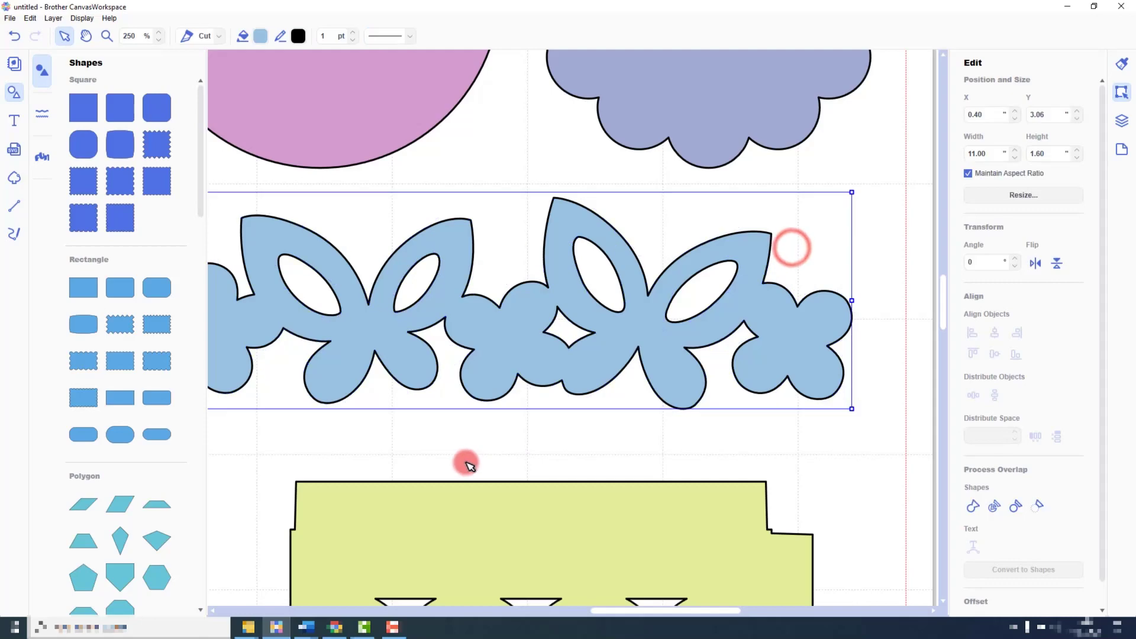
Open the green "Welcome!" design for path editing and examine its points, especially around the letter l.
{"action": "left_click_drag", "start_coordinate": [520, 418], "coordinate": [869, 310]}
{"action": "left_click", "coordinate": [589, 290]}
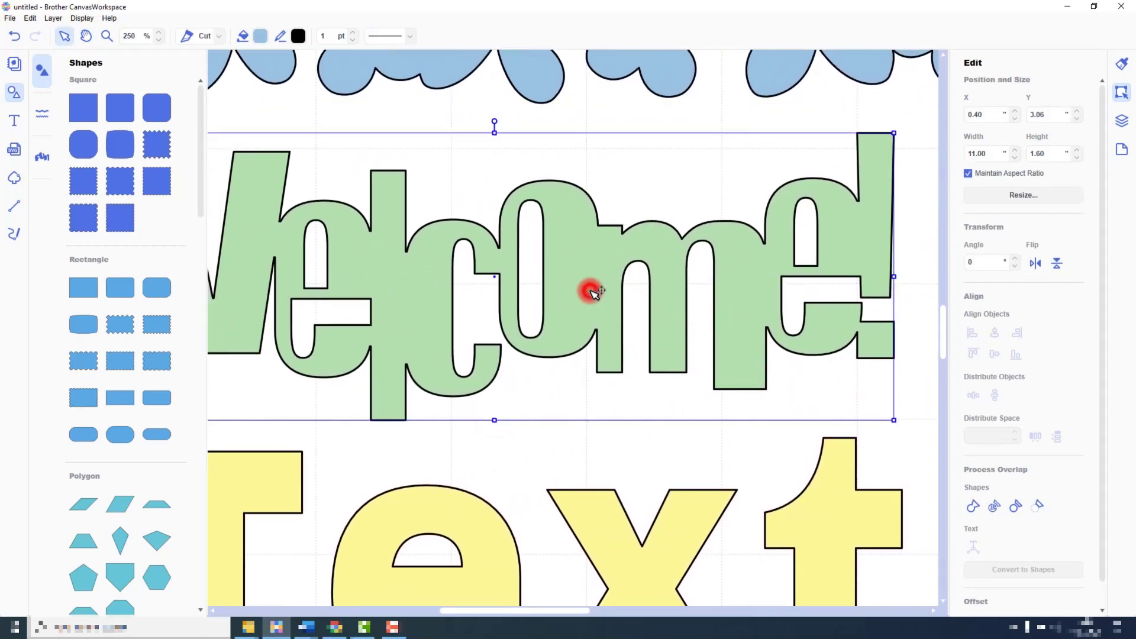
{"action": "left_click", "coordinate": [81, 19]}
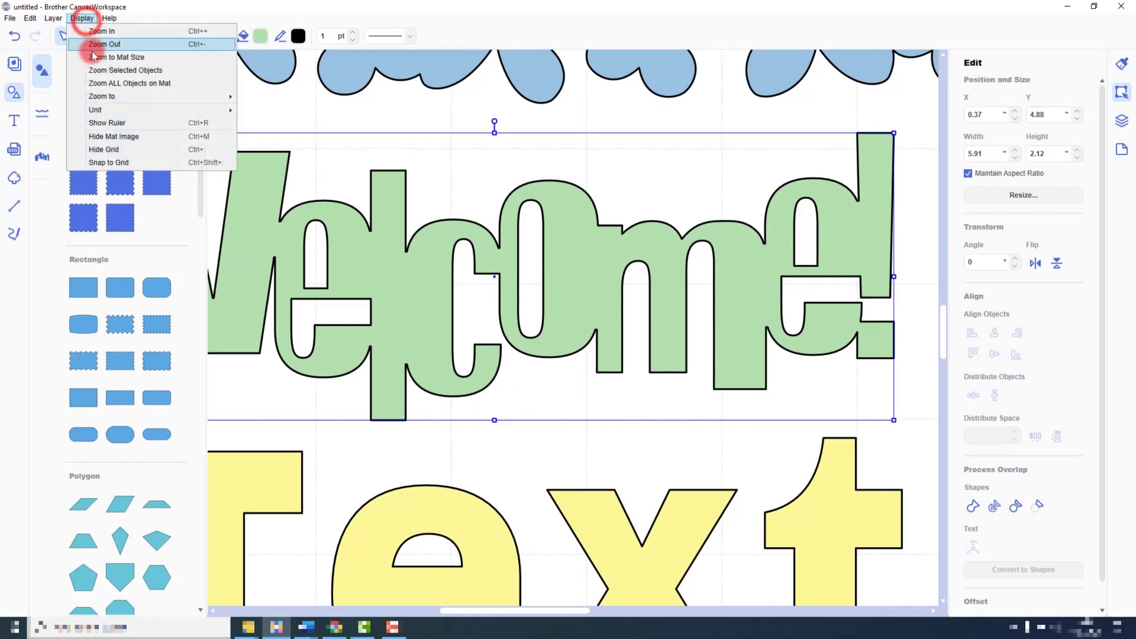
{"action": "left_click", "coordinate": [92, 66]}
{"action": "left_click", "coordinate": [480, 314]}
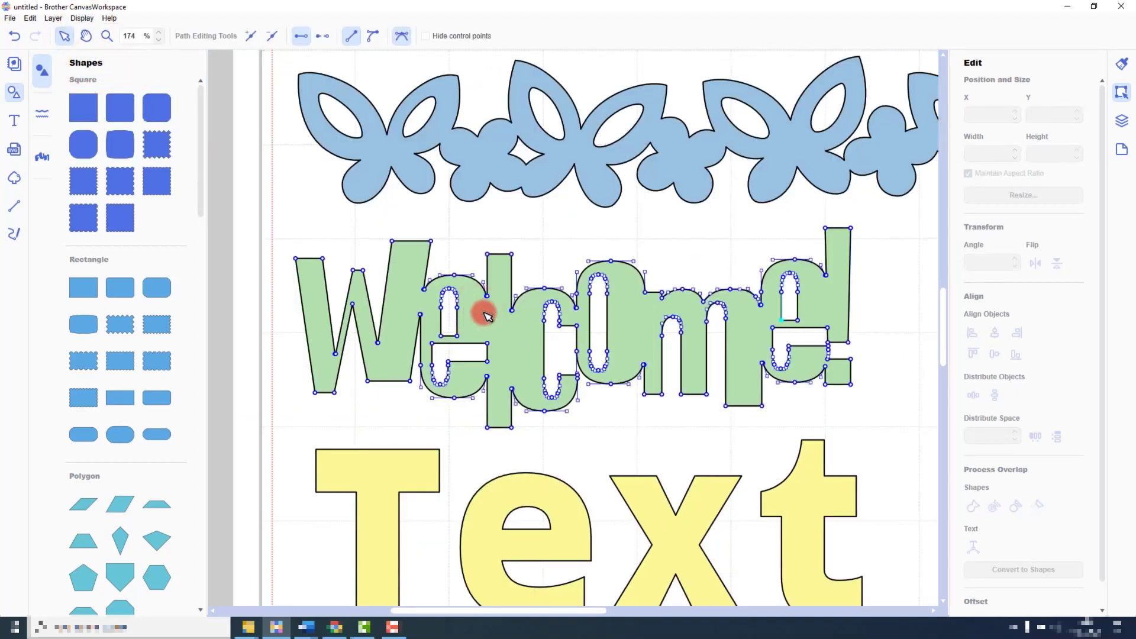
{"action": "left_click", "coordinate": [486, 257]}
{"action": "left_click", "coordinate": [518, 257]}
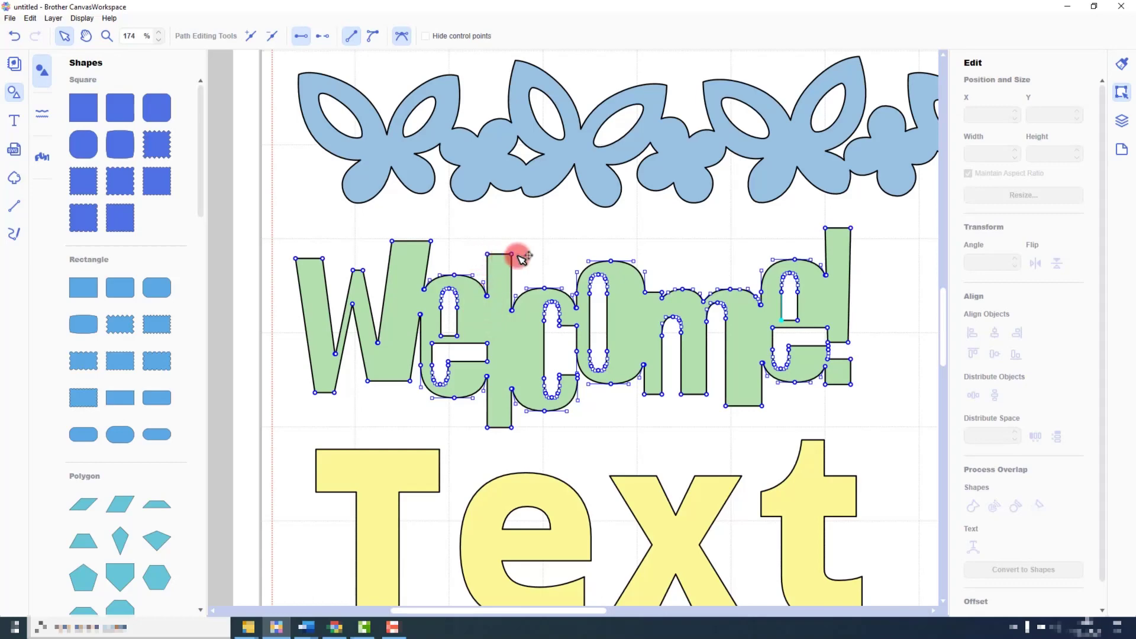
{"action": "left_click", "coordinate": [502, 321]}
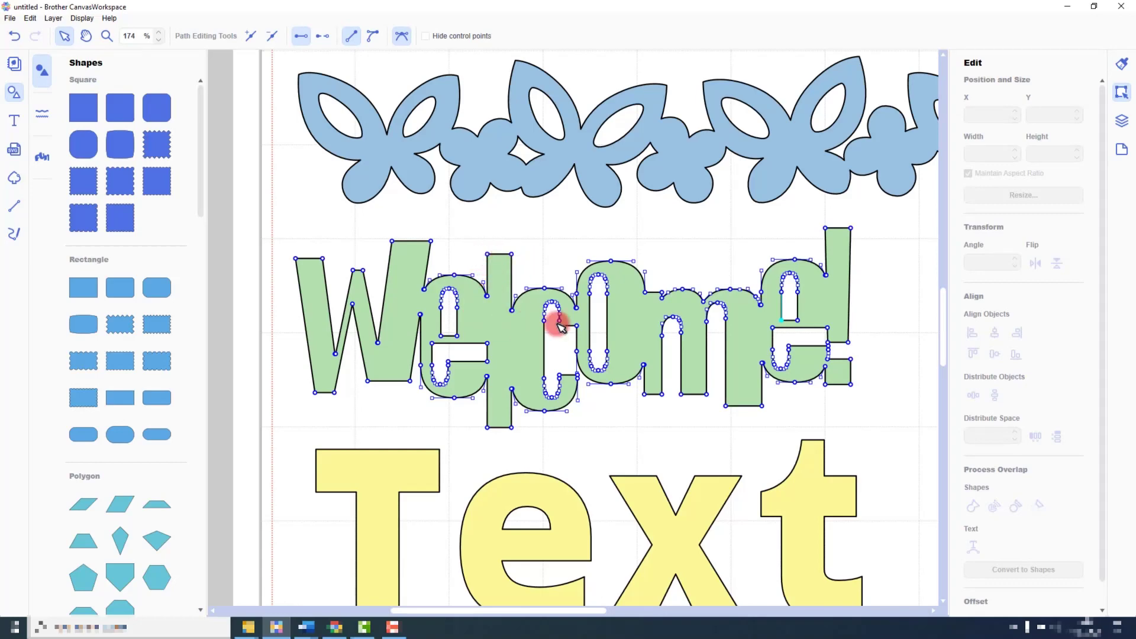
Open the yellow-green lattice panel for path editing, examine the points around its cutouts, and leave path editing.
{"action": "key", "text": "space"}
{"action": "left_click_drag", "start_coordinate": [880, 286], "coordinate": [324, 187]}
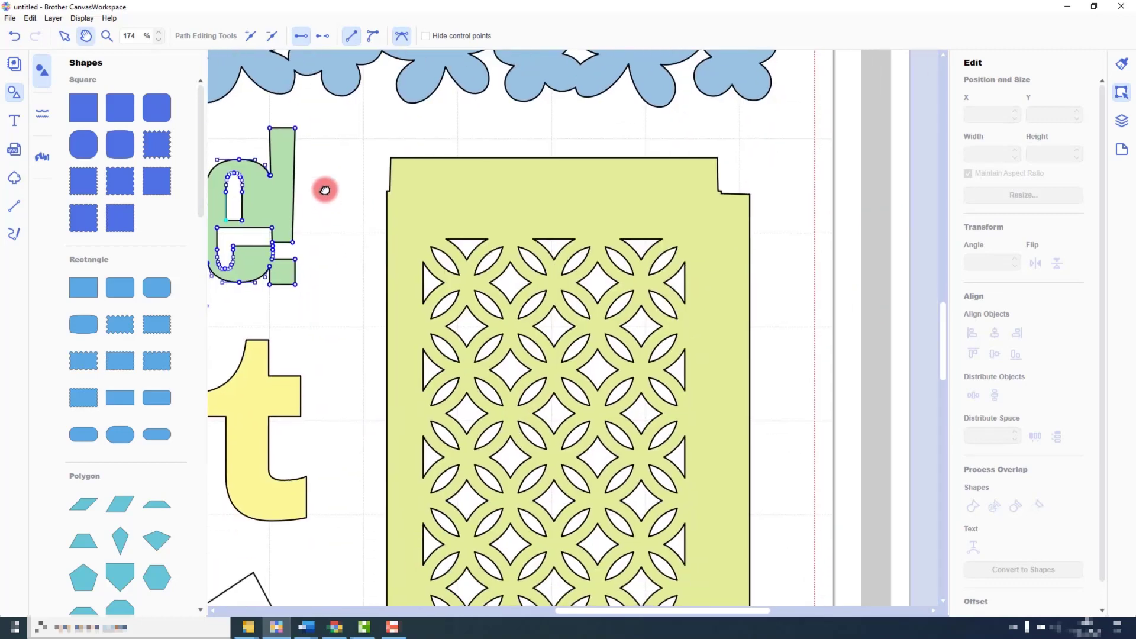
{"action": "left_click", "coordinate": [582, 182]}
{"action": "left_click", "coordinate": [583, 182]}
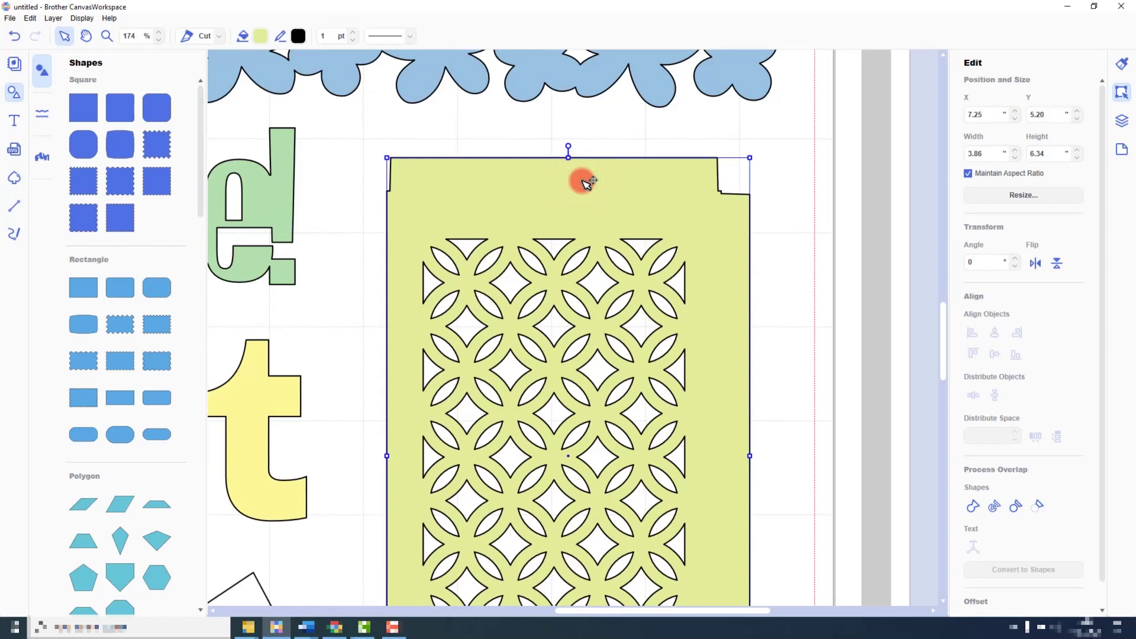
{"action": "double_click", "coordinate": [583, 182]}
{"action": "left_click", "coordinate": [573, 247]}
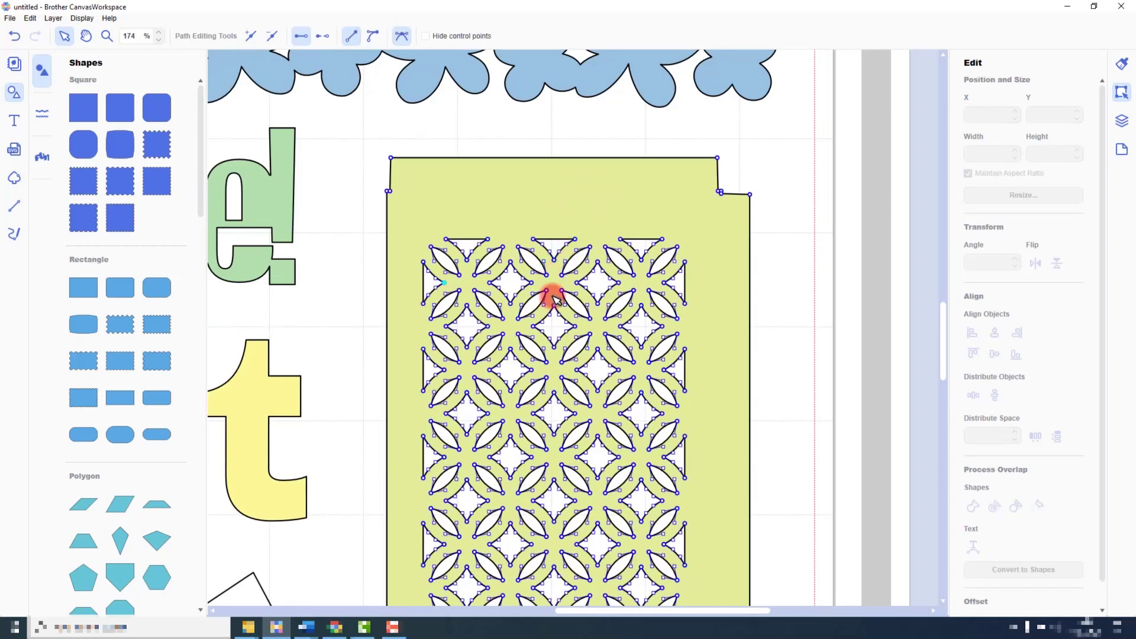
{"action": "left_click", "coordinate": [346, 284]}
Open the zigzag line for path editing, examine its corner points, and leave path editing.
{"action": "left_click", "coordinate": [344, 356]}
{"action": "mouse_move", "coordinate": [346, 361]}
{"action": "left_mouse_down"}
{"action": "mouse_move", "coordinate": [616, 157]}
{"action": "mouse_move", "coordinate": [571, 322]}
{"action": "mouse_move", "coordinate": [747, 294]}
{"action": "left_mouse_up"}
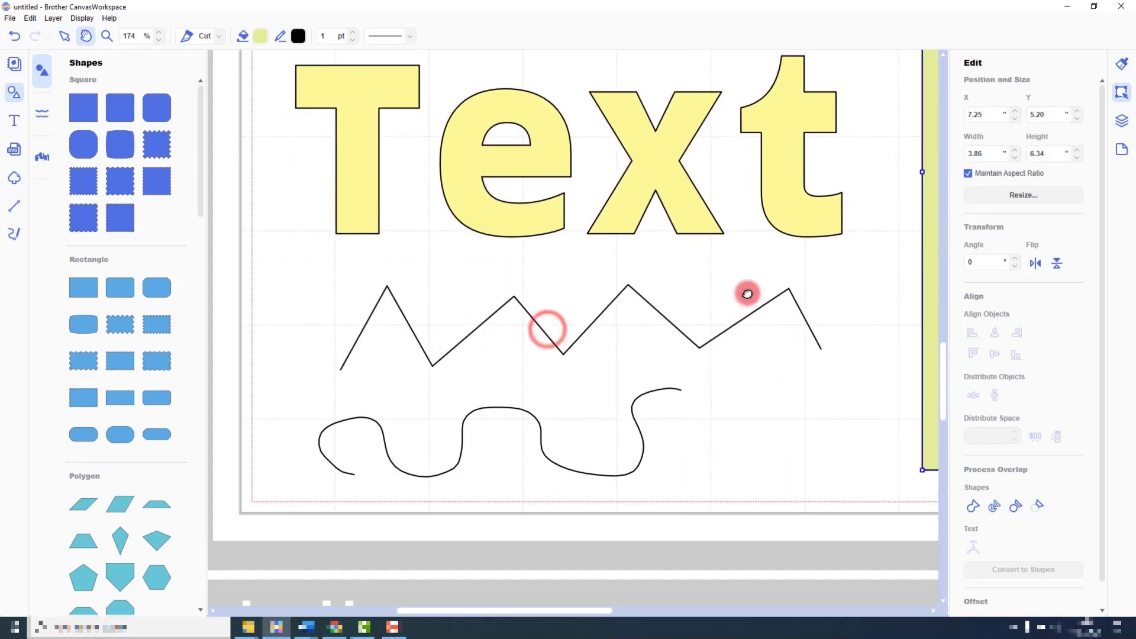
{"action": "left_click", "coordinate": [651, 303]}
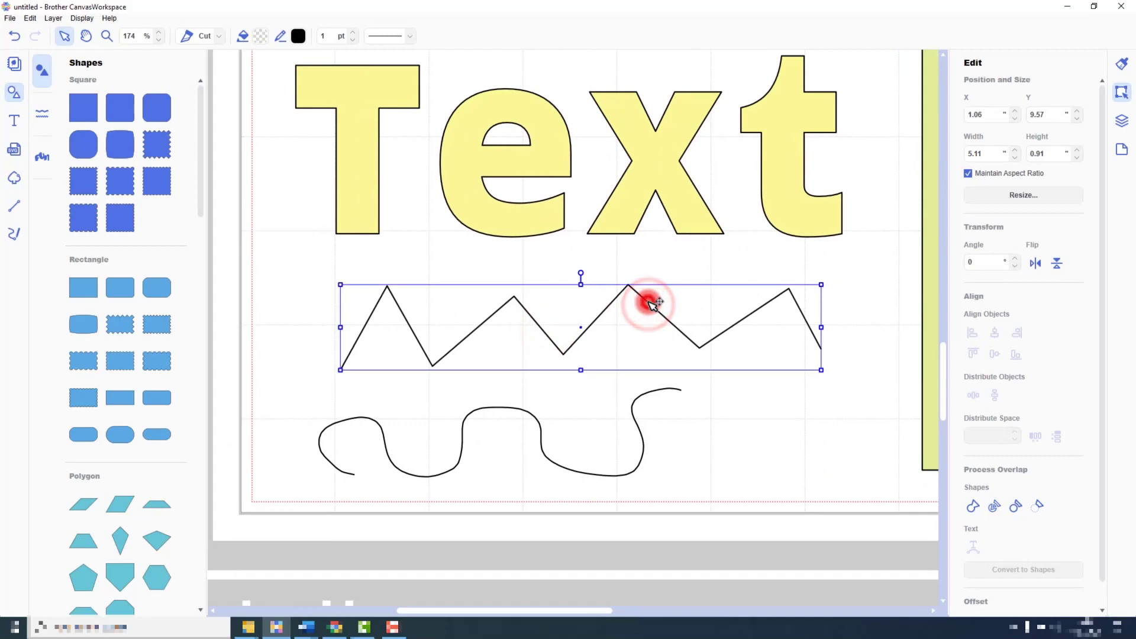
{"action": "double_click", "coordinate": [650, 302]}
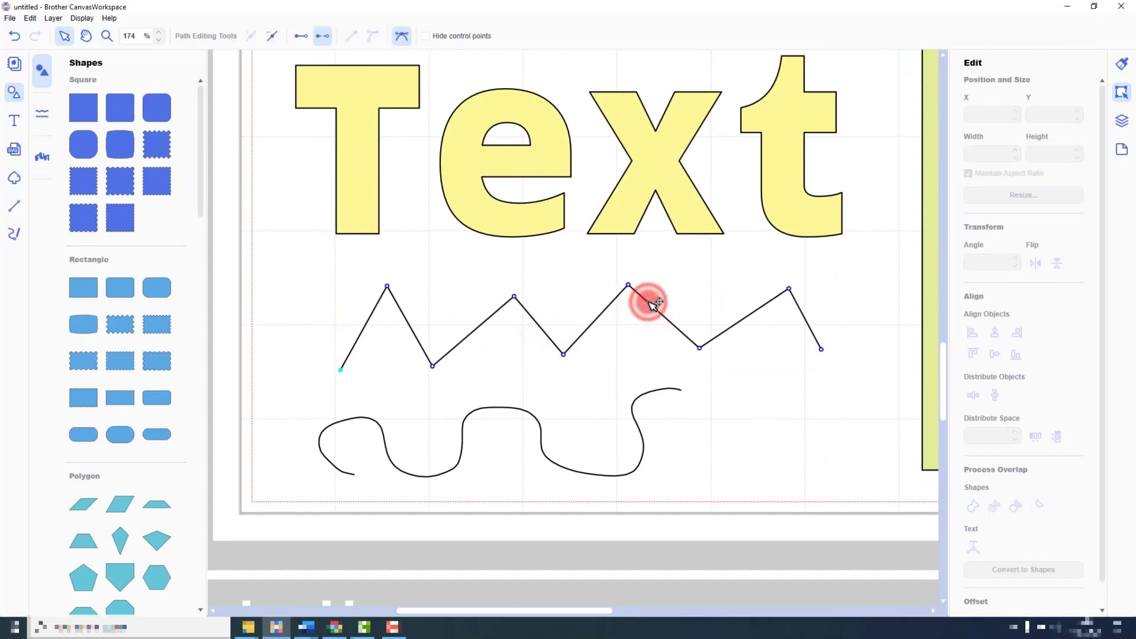
{"action": "left_click", "coordinate": [692, 412]}
Open the wavy curved line for path editing, examine its points, and leave path editing.
{"action": "left_click", "coordinate": [656, 392]}
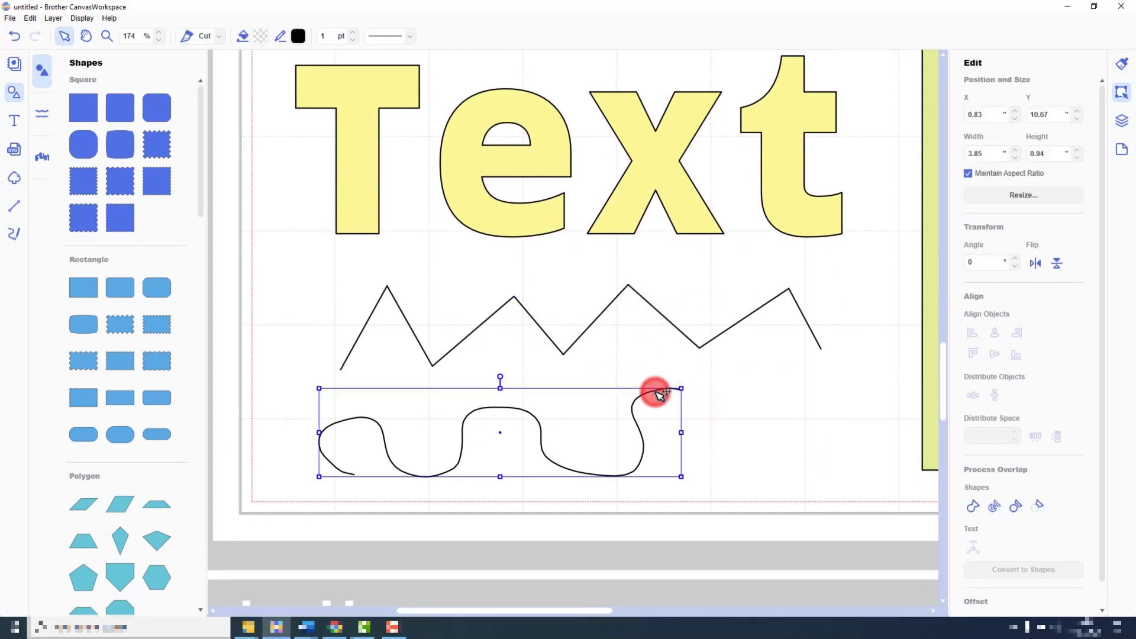
{"action": "double_click", "coordinate": [655, 392]}
{"action": "left_click", "coordinate": [736, 399]}
Open the yellow "Text" object to check which editing mode it offers, and leave it without changing the wording.
{"action": "key", "text": "space"}
{"action": "left_click_drag", "start_coordinate": [715, 302], "coordinate": [689, 444]}
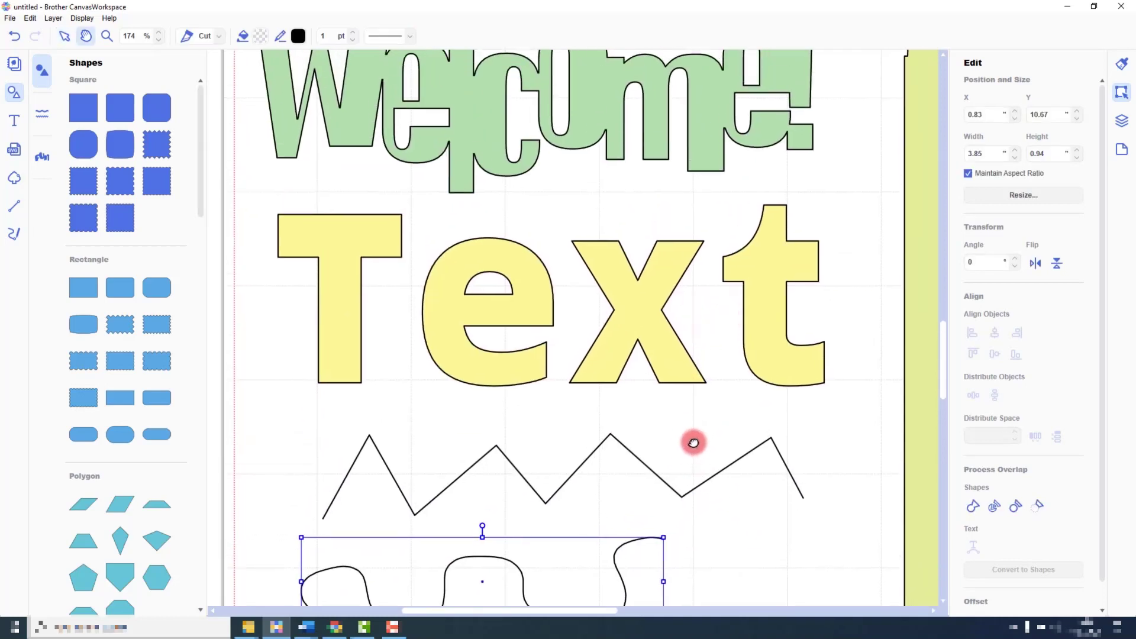
{"action": "left_click", "coordinate": [654, 317]}
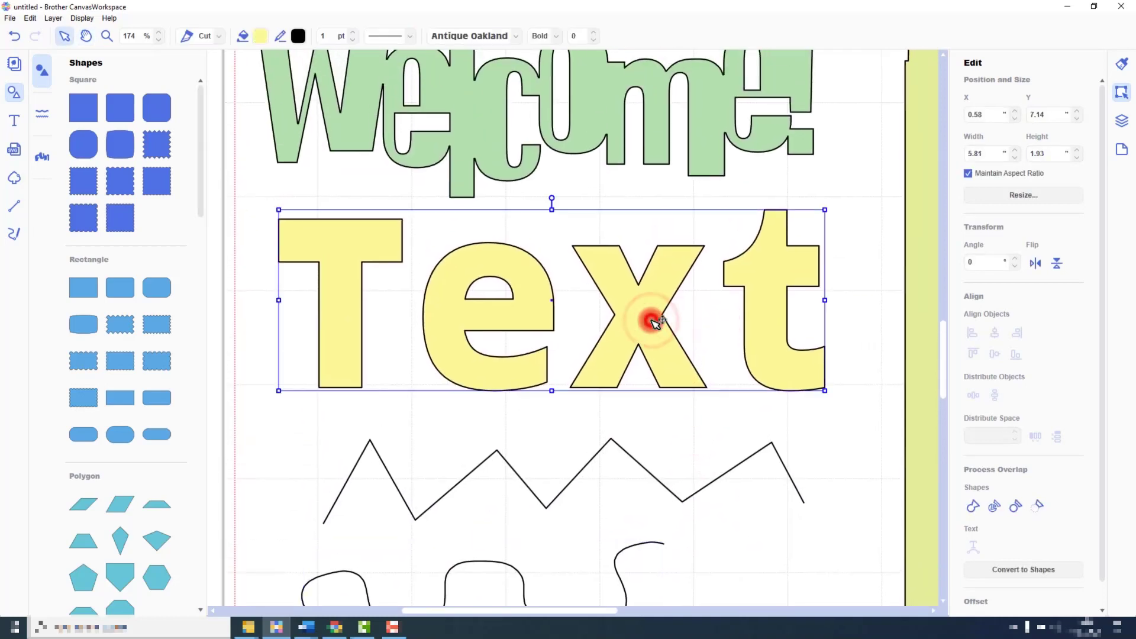
{"action": "double_click", "coordinate": [655, 322]}
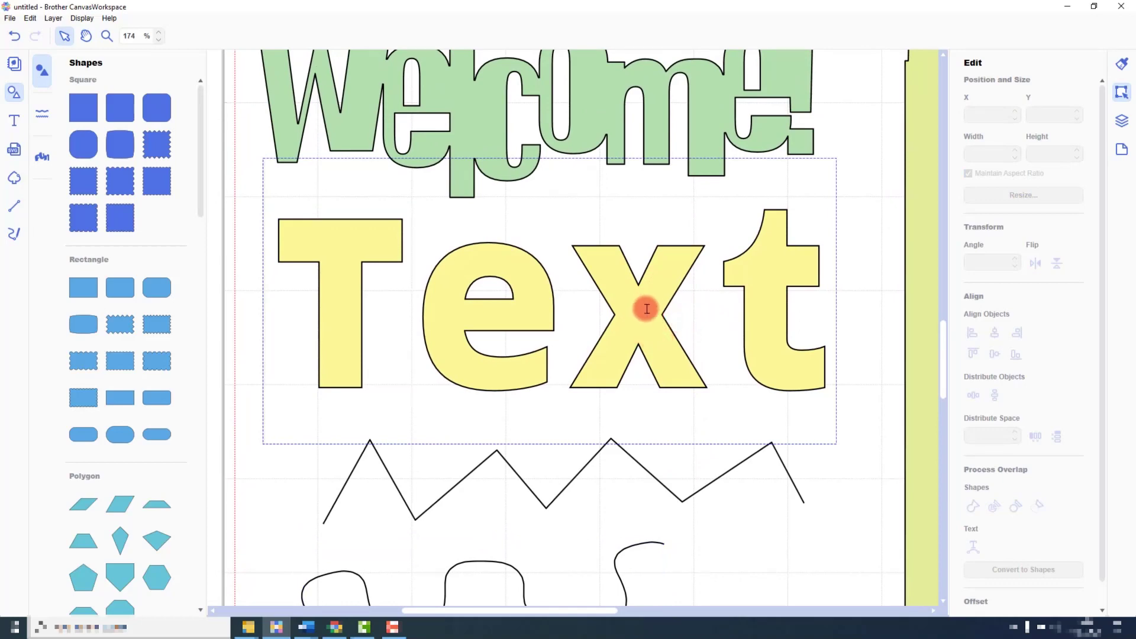
{"action": "left_click", "coordinate": [878, 290]}
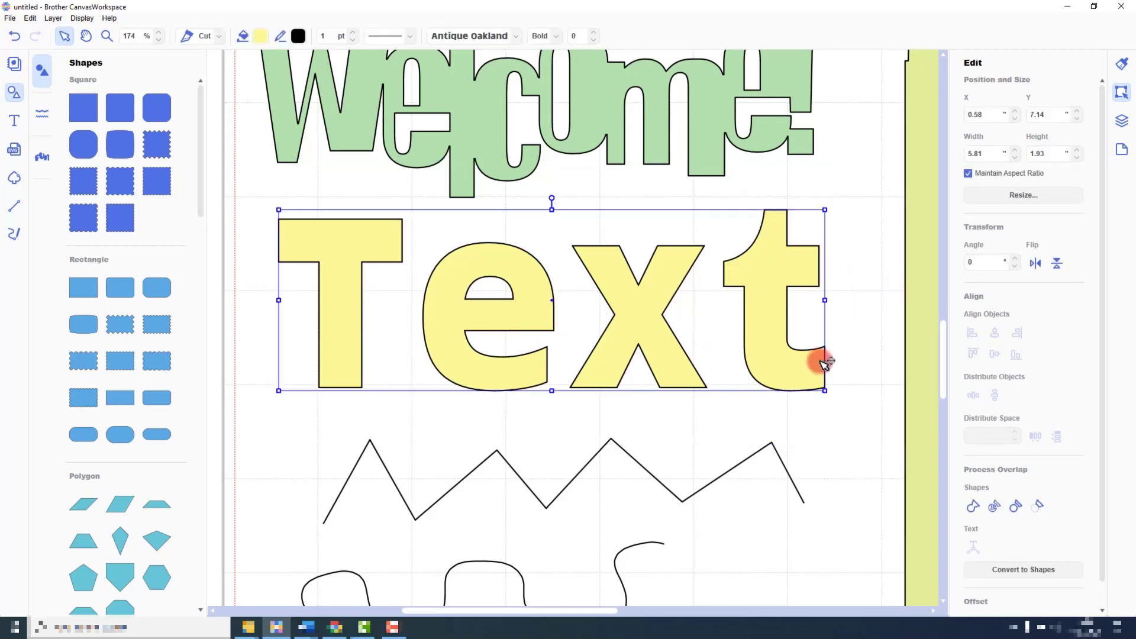
Convert the yellow "Text" object to shapes and open it for path editing to examine the points of its letters.
{"action": "left_click_drag", "start_coordinate": [1100, 310], "coordinate": [1095, 342]}
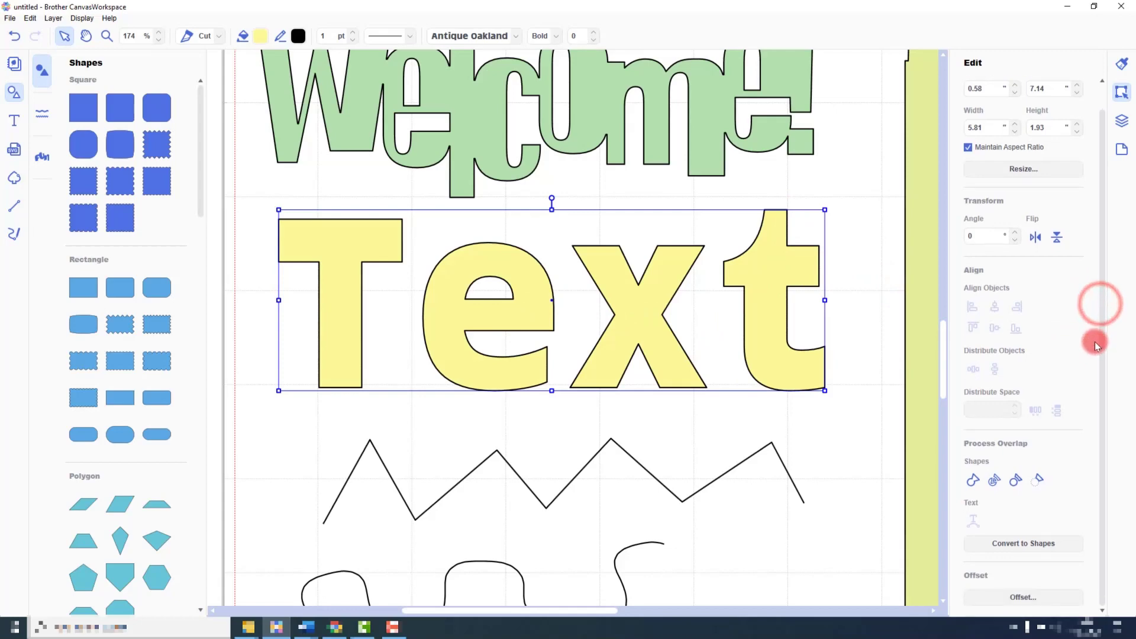
{"action": "left_click", "coordinate": [1034, 546]}
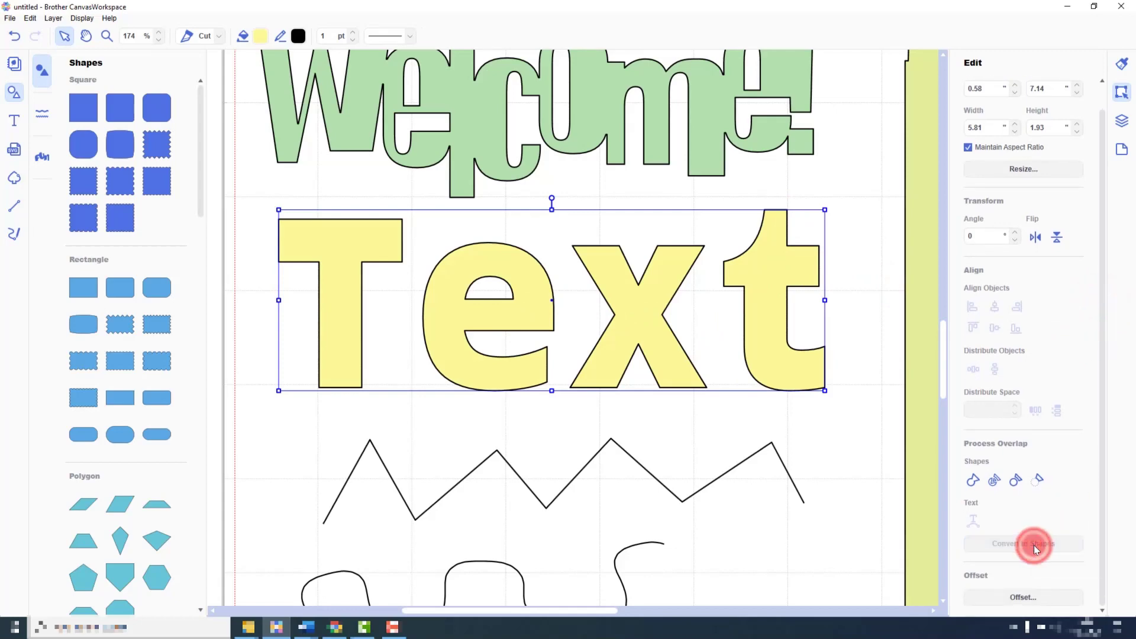
{"action": "double_click", "coordinate": [785, 269]}
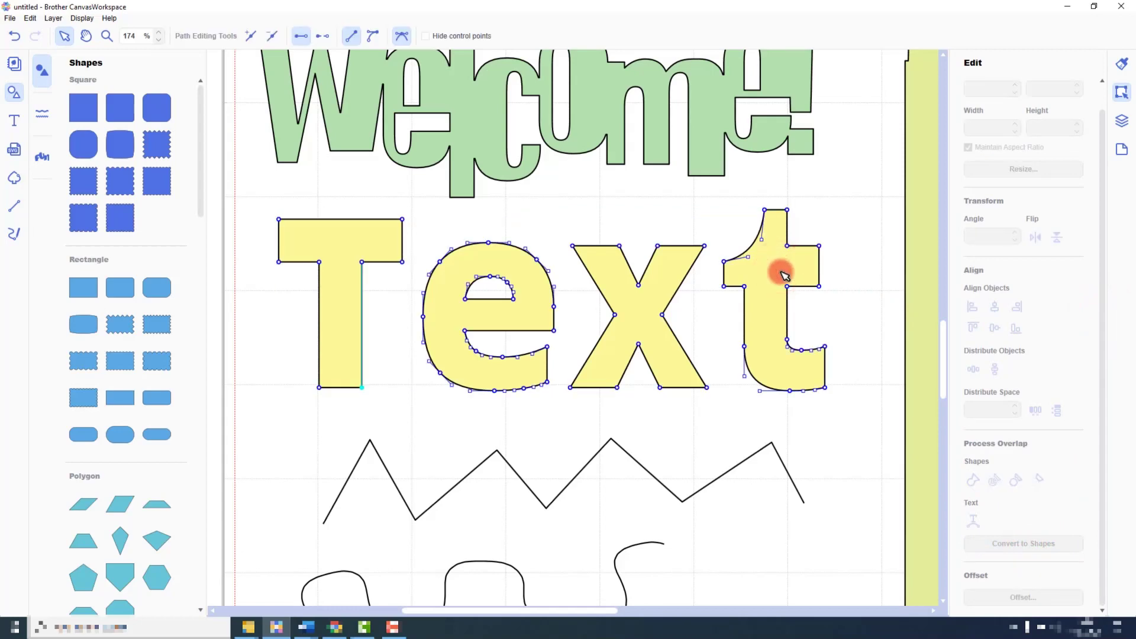
{"action": "left_click", "coordinate": [858, 264]}
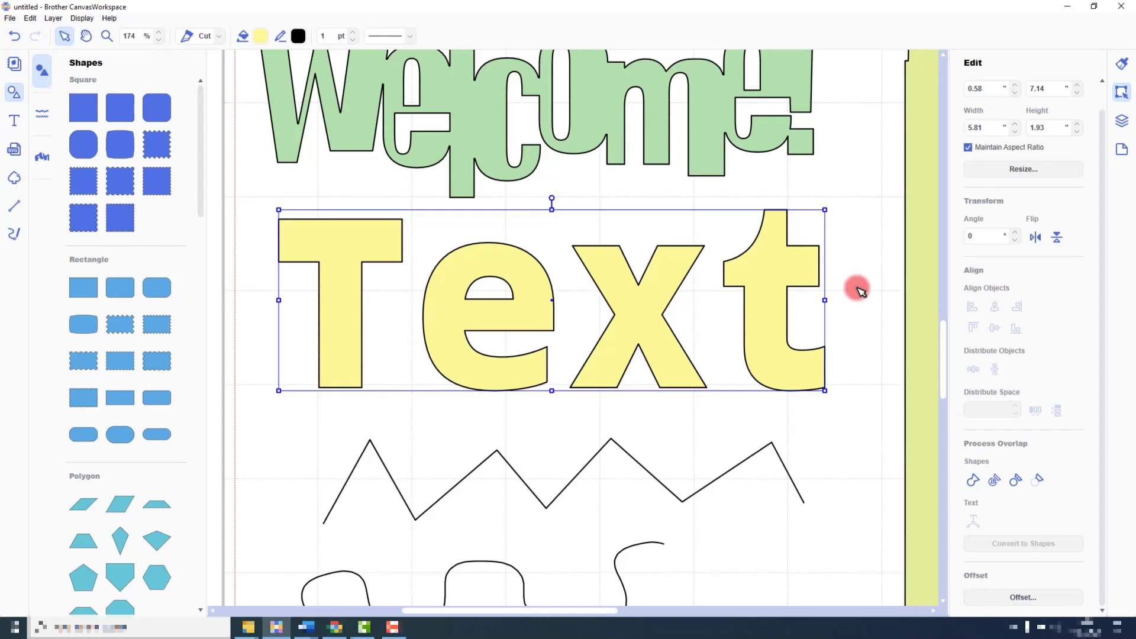
Fit all objects on the mat in the view and clear the selection.
{"action": "left_click", "coordinate": [81, 19]}
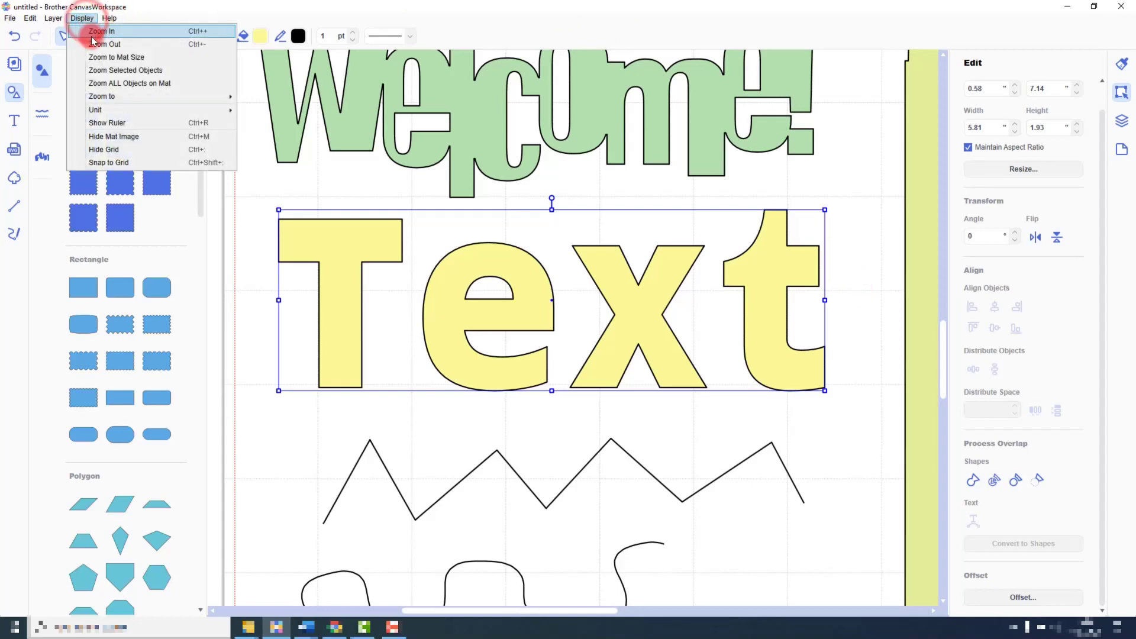
{"action": "left_click", "coordinate": [97, 83]}
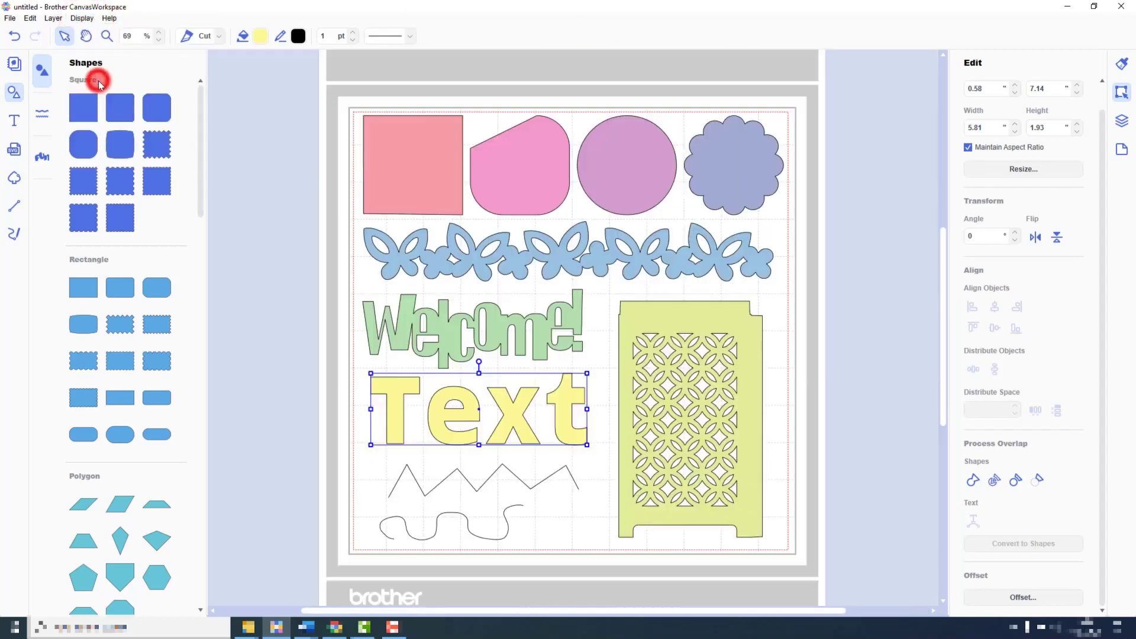
{"action": "left_click", "coordinate": [839, 333]}
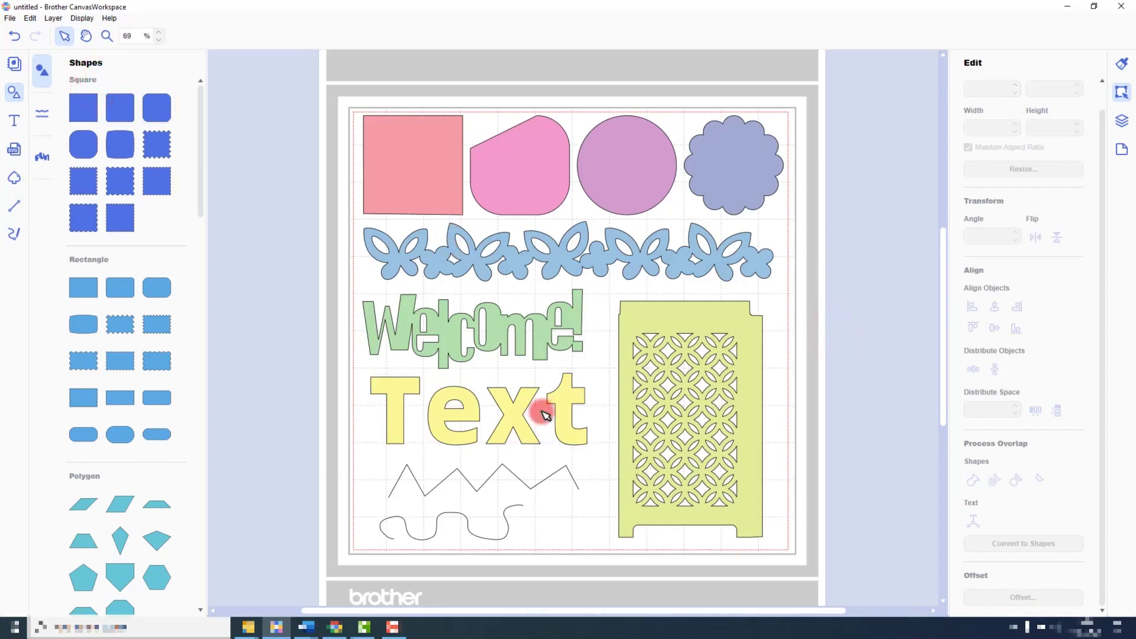